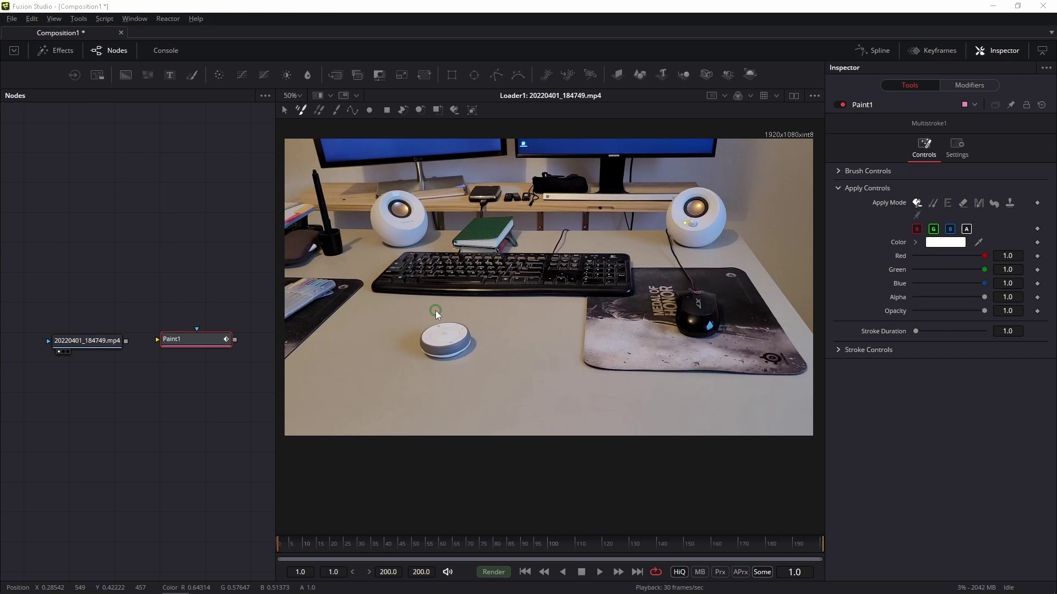
Align the Paint1 node horizontally with the clip's loader node
drag(177, 335, 182, 337)
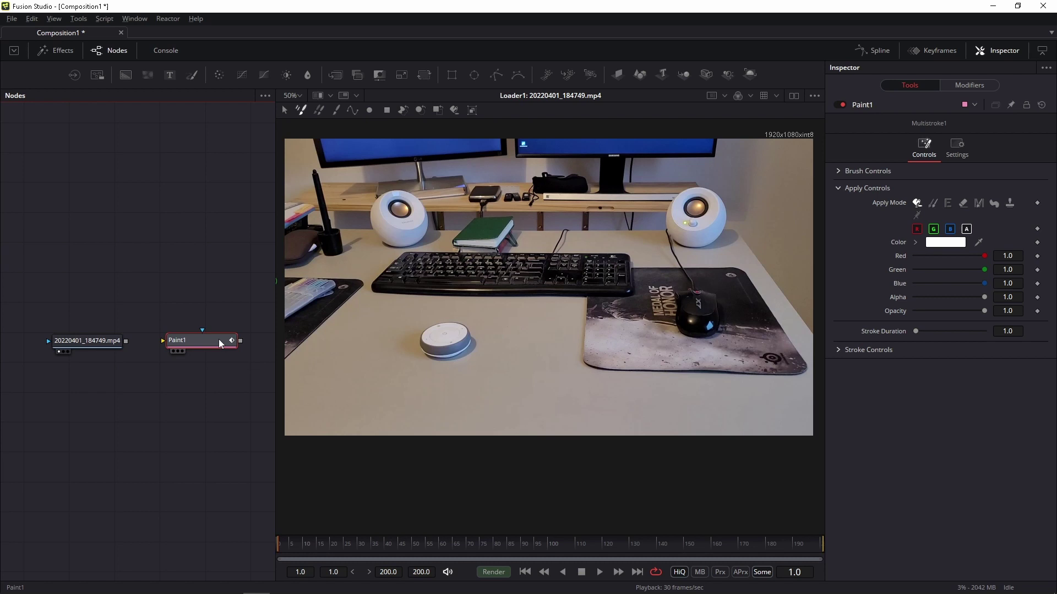
drag(217, 340, 207, 342)
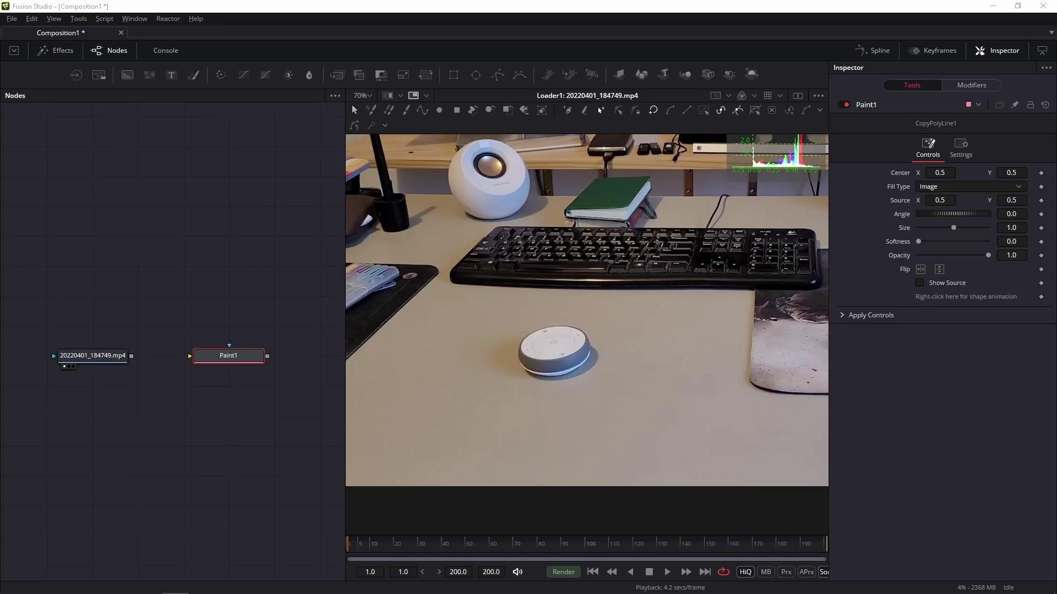
Draw a closed four-point Copy PolyLine stroke around the round white device on the desk for the Paint1 node
click(241, 359)
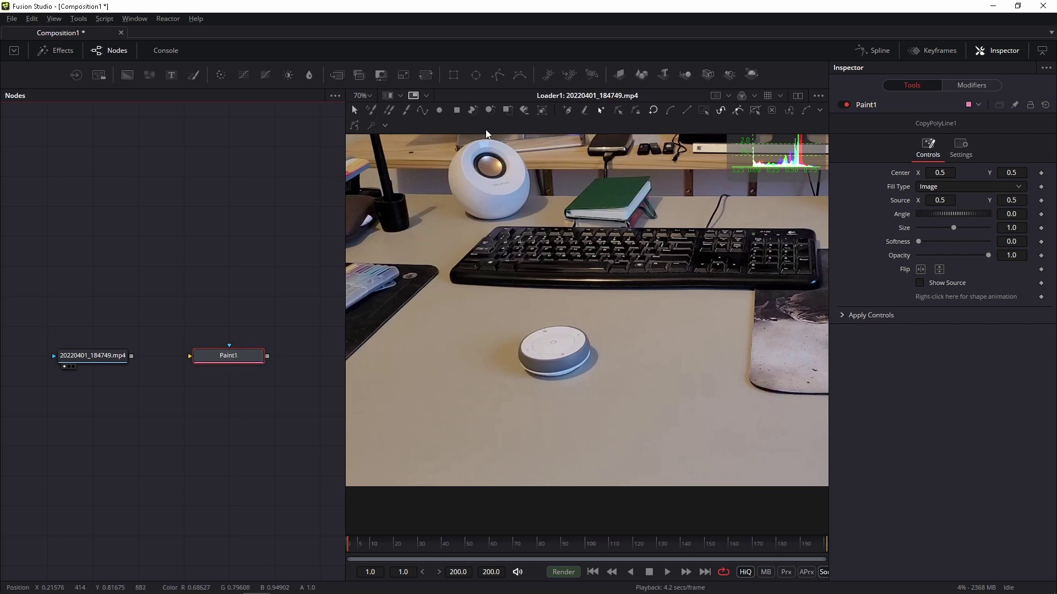
click(472, 111)
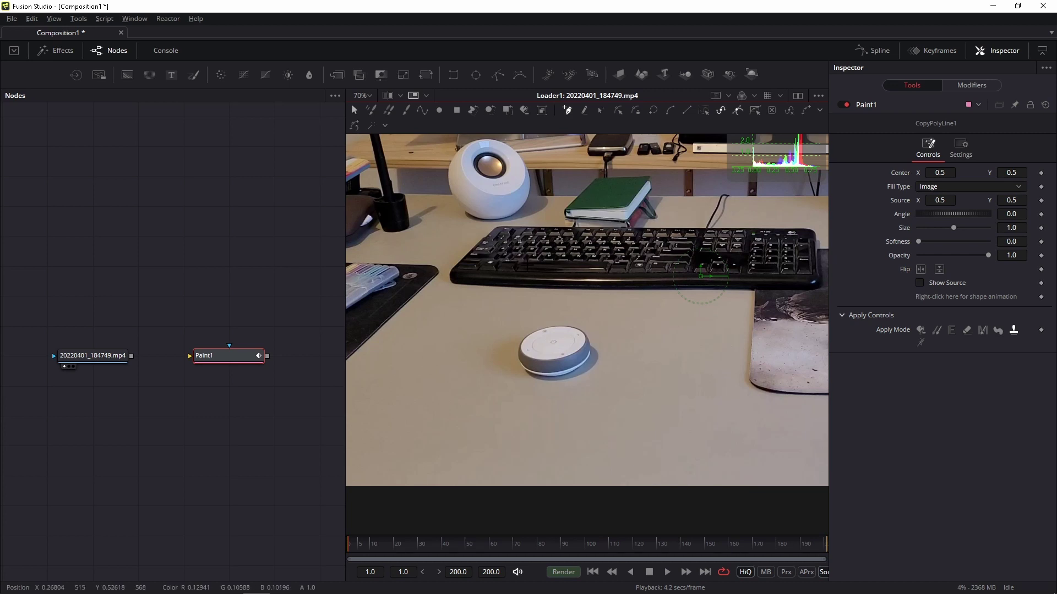
click(106, 359)
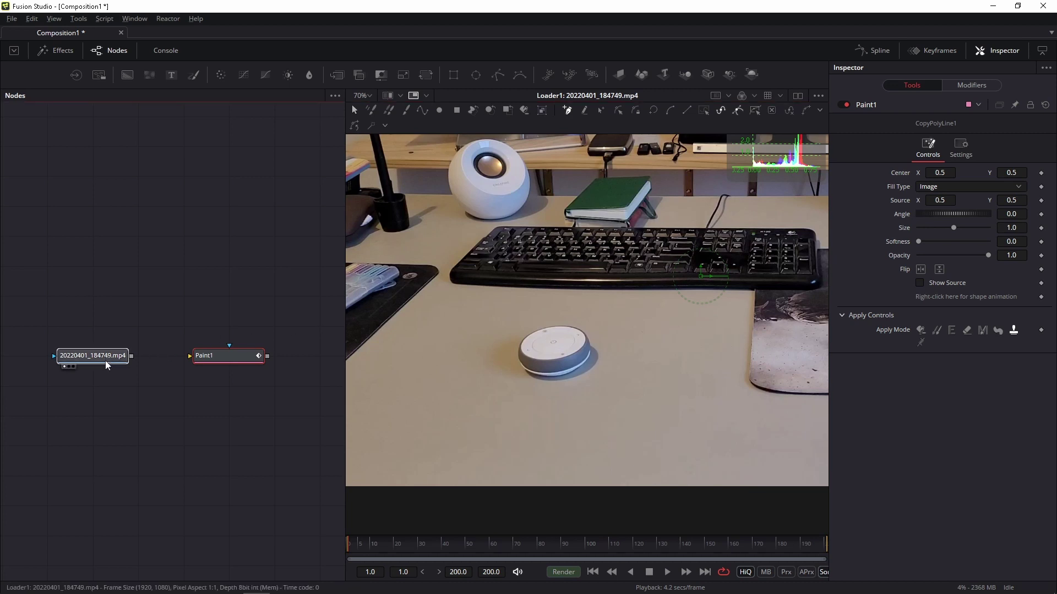
click(229, 359)
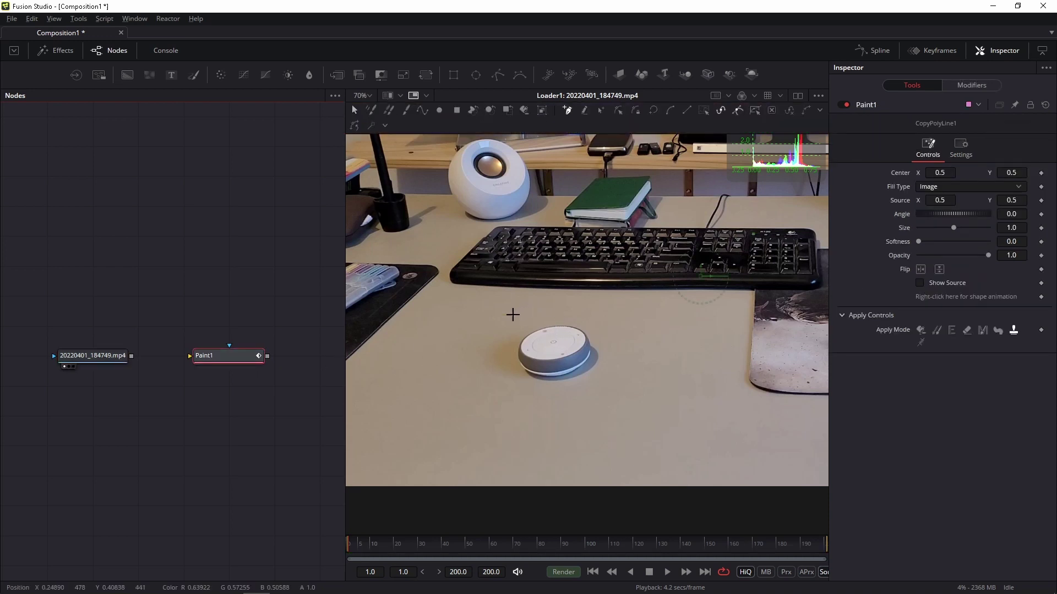
click(513, 314)
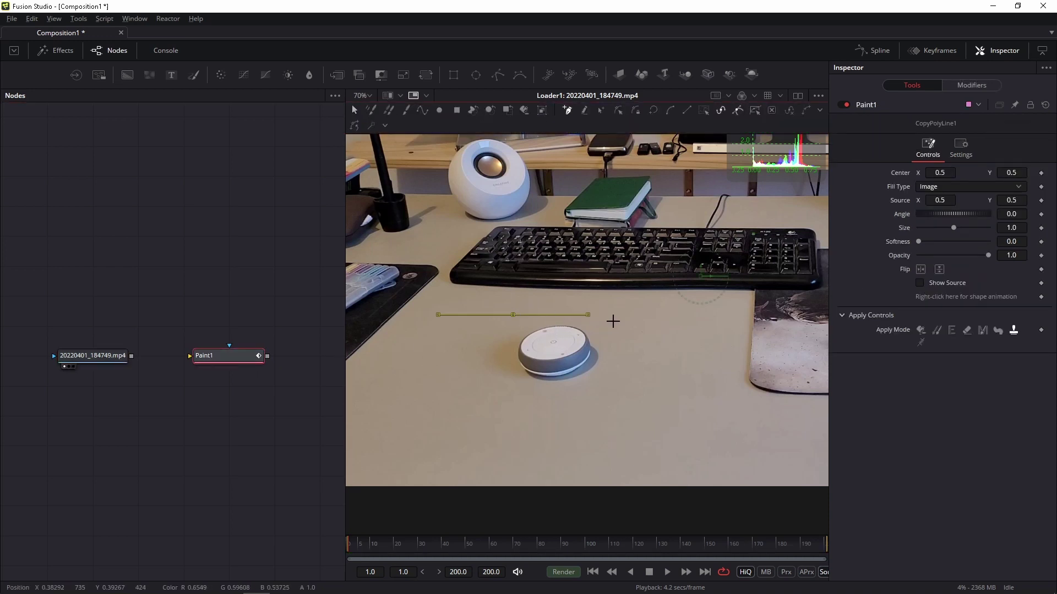
click(614, 319)
click(593, 388)
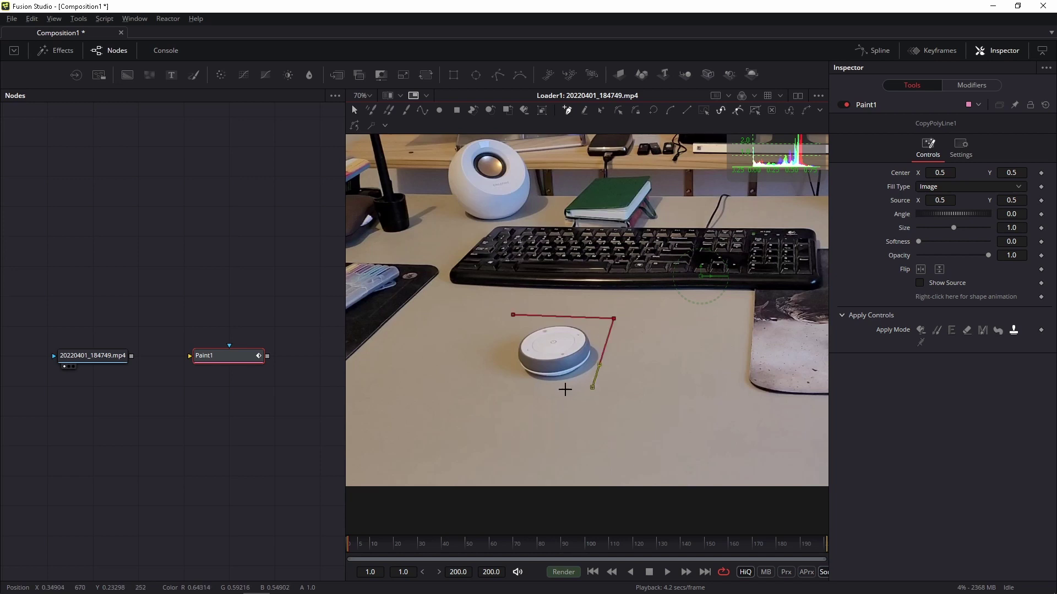
click(464, 381)
click(513, 315)
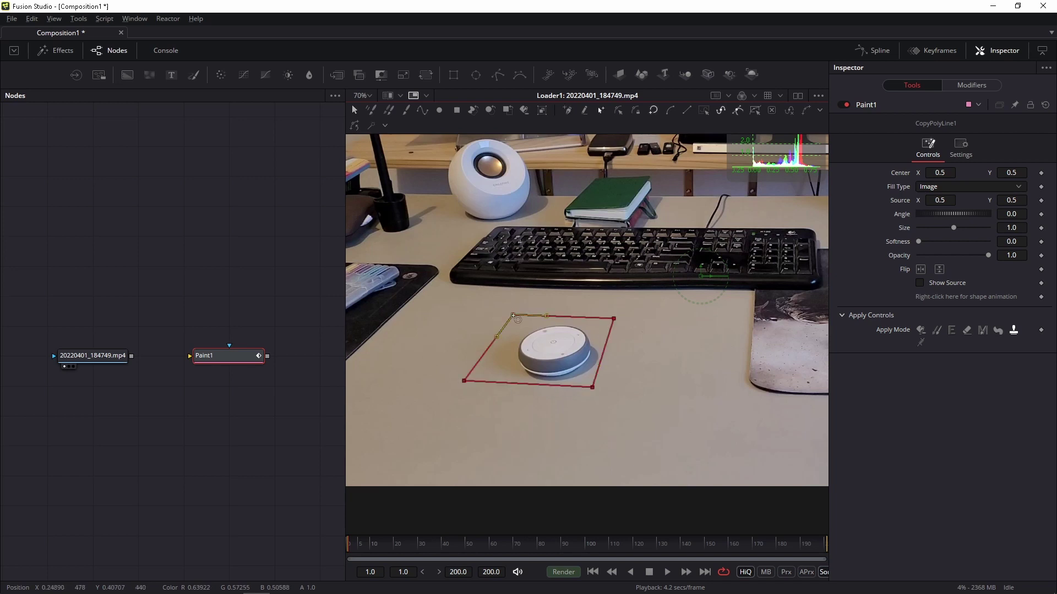
Adjust the polyline's four corners to leave more margin around the white device at frame 1
drag(514, 316, 504, 316)
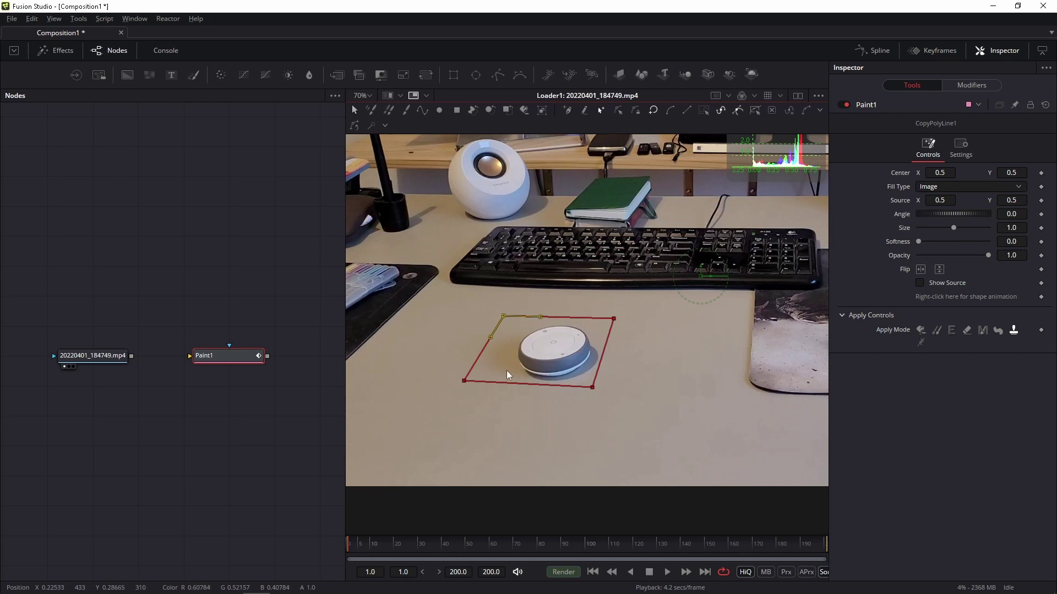
drag(507, 319, 497, 314)
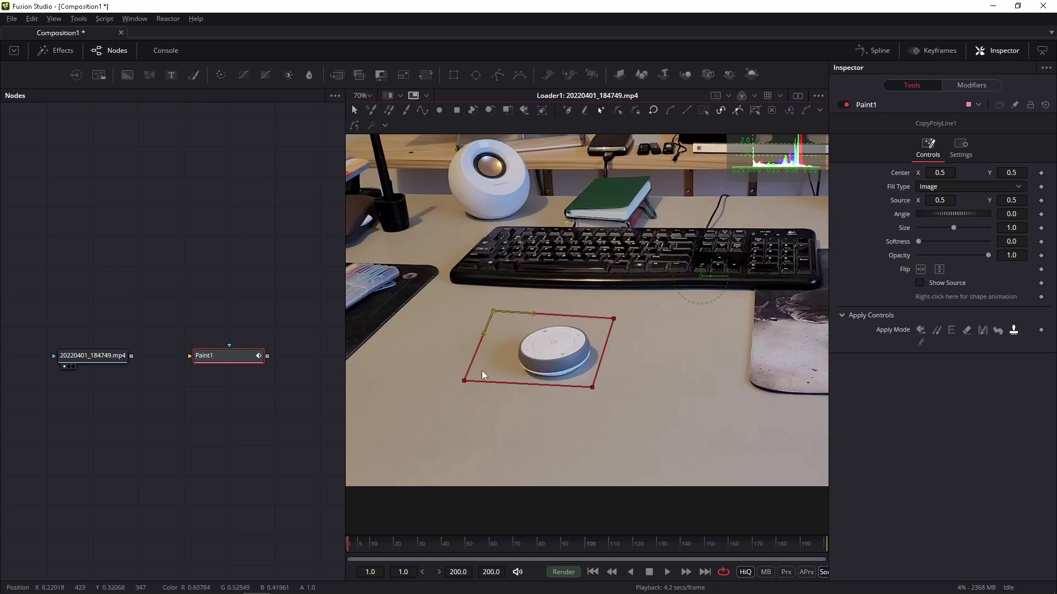
drag(466, 385, 453, 385)
drag(615, 321, 618, 317)
drag(593, 391, 597, 390)
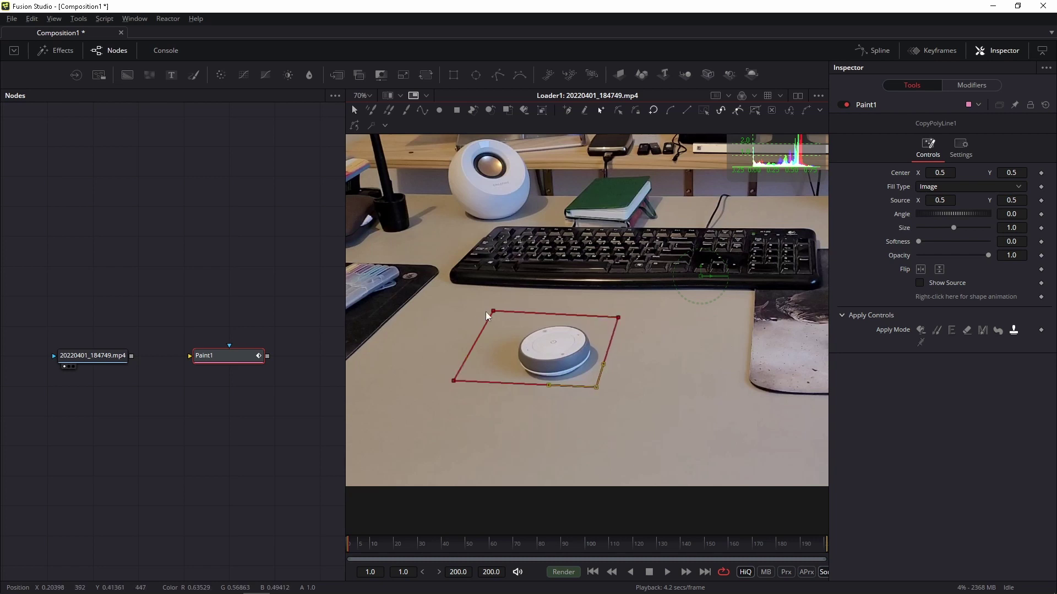
drag(486, 312, 484, 318)
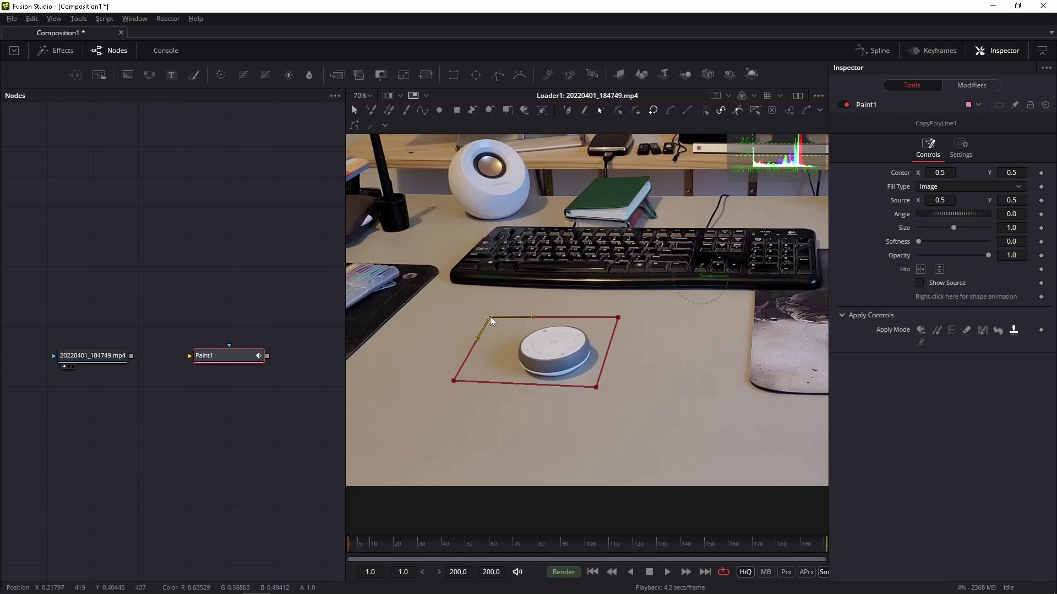
drag(490, 318, 492, 314)
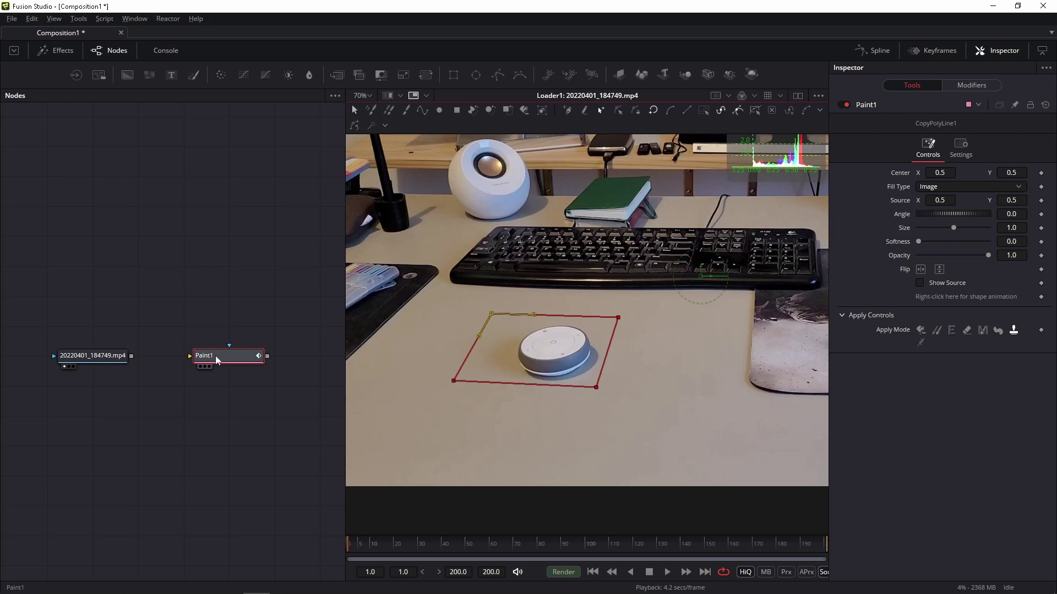
Keyframe the polyline's shape at frame 1 and reposition its corners around the white device at frame 50
click(1041, 297)
drag(400, 554, 465, 571)
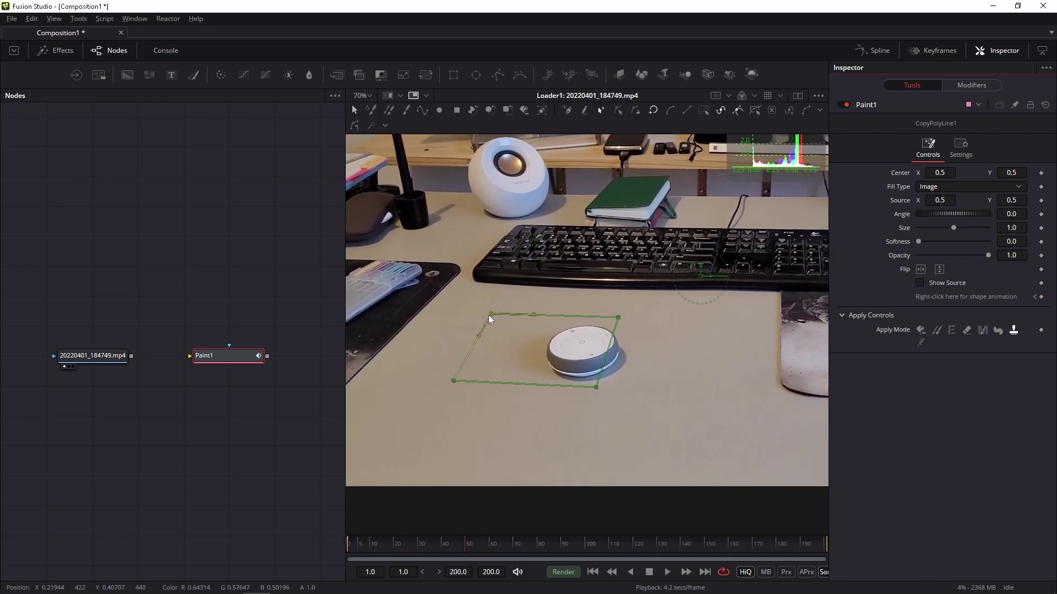
drag(490, 315, 510, 317)
drag(619, 317, 652, 321)
drag(596, 387, 621, 394)
drag(510, 318, 514, 312)
drag(454, 382, 480, 386)
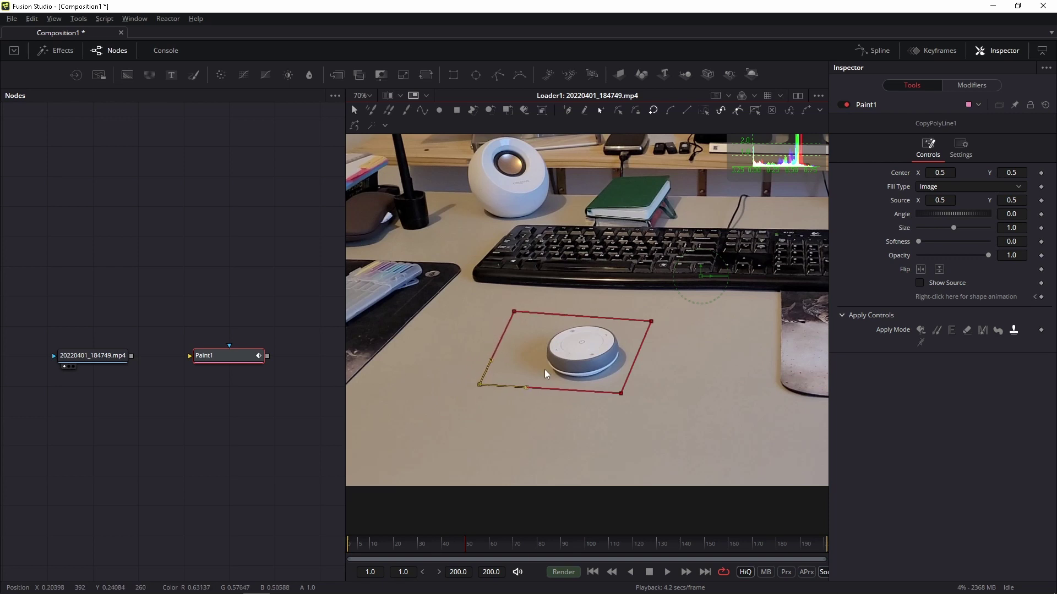
drag(514, 312, 517, 316)
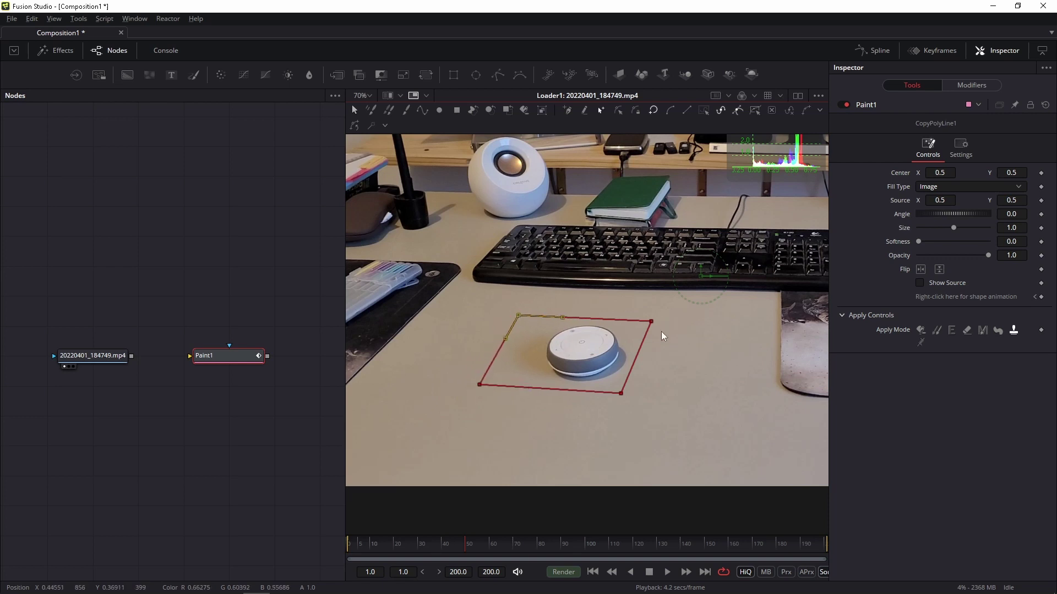
drag(652, 322, 648, 321)
Move the whole CopyPolyLine1 shape over the white device at frame 100 and extend its left corners outward
drag(502, 550, 585, 553)
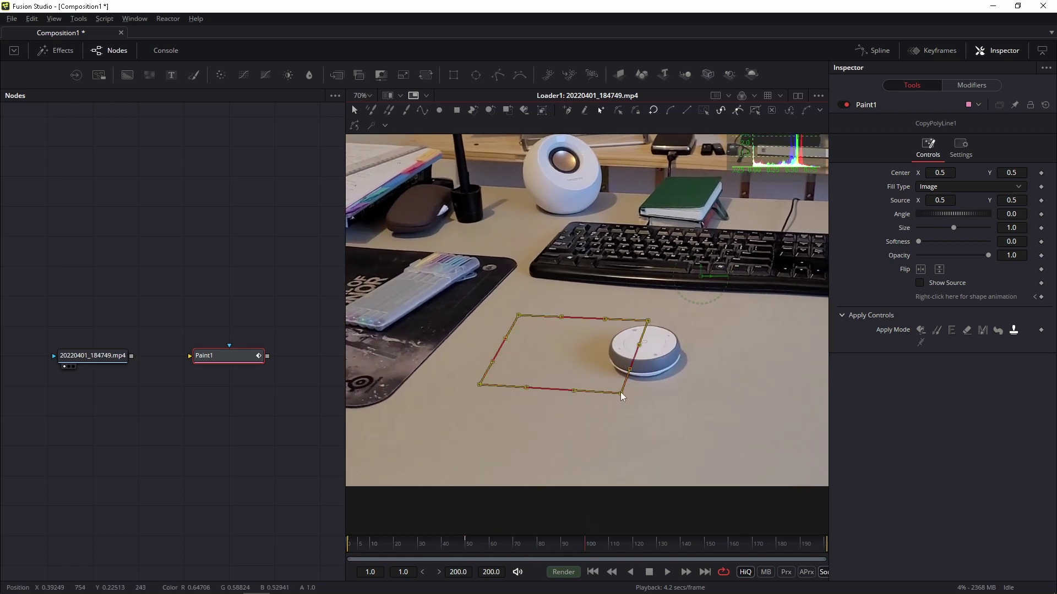
drag(620, 393, 685, 394)
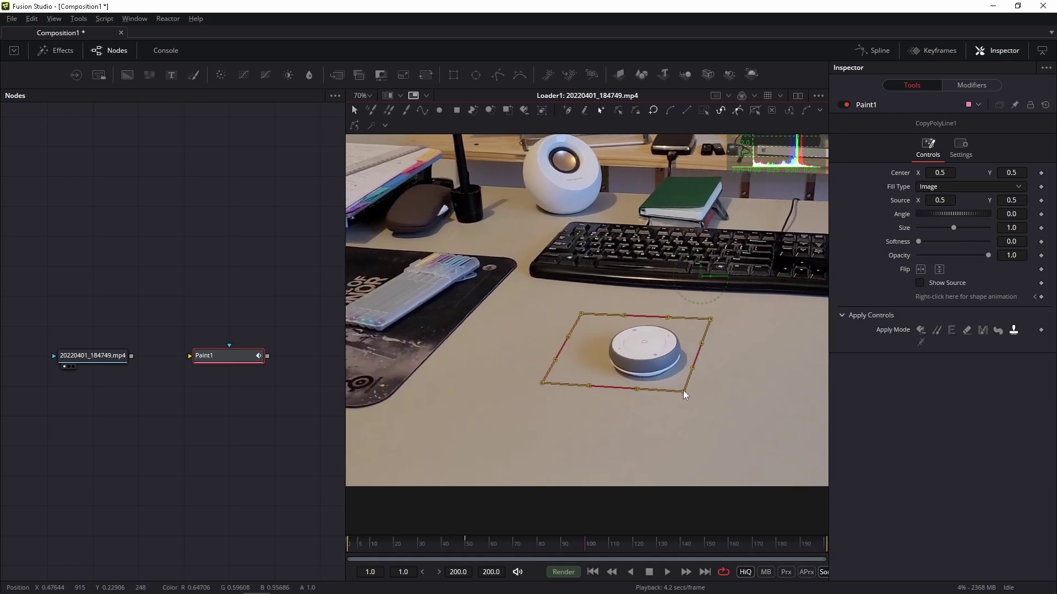
click(696, 420)
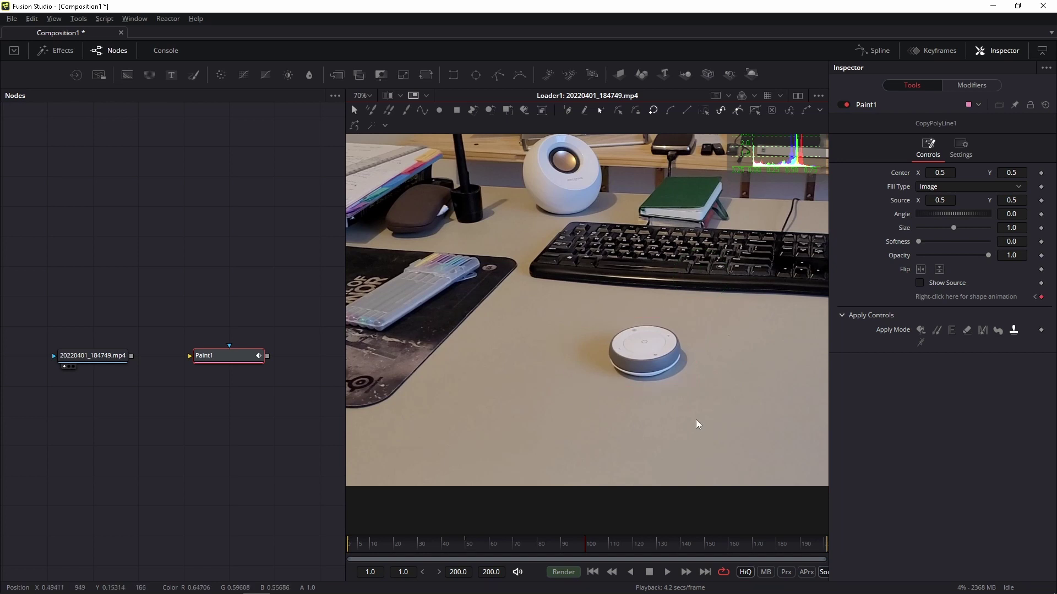
click(226, 357)
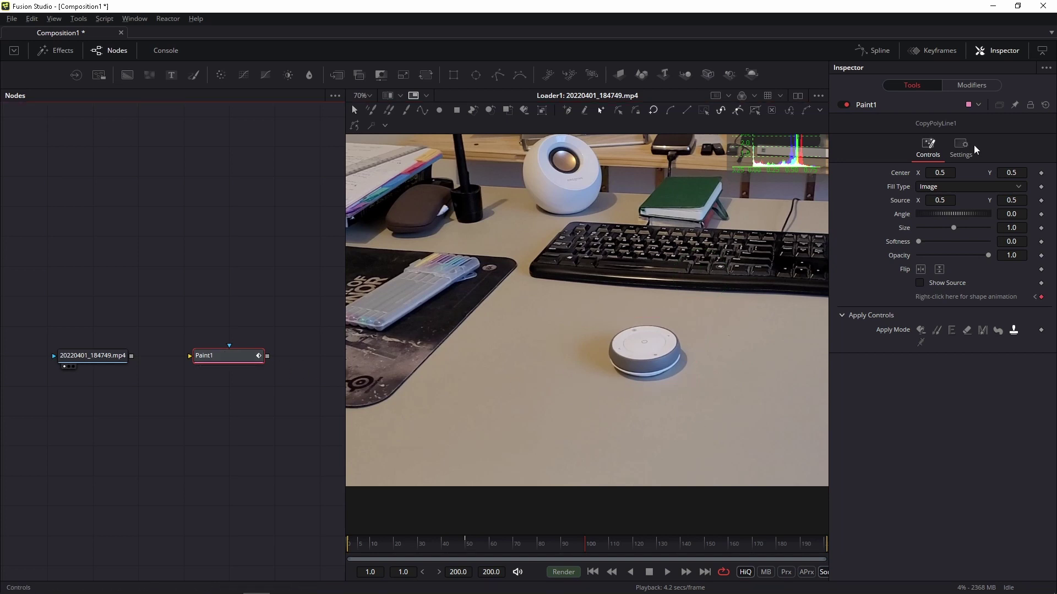
click(978, 87)
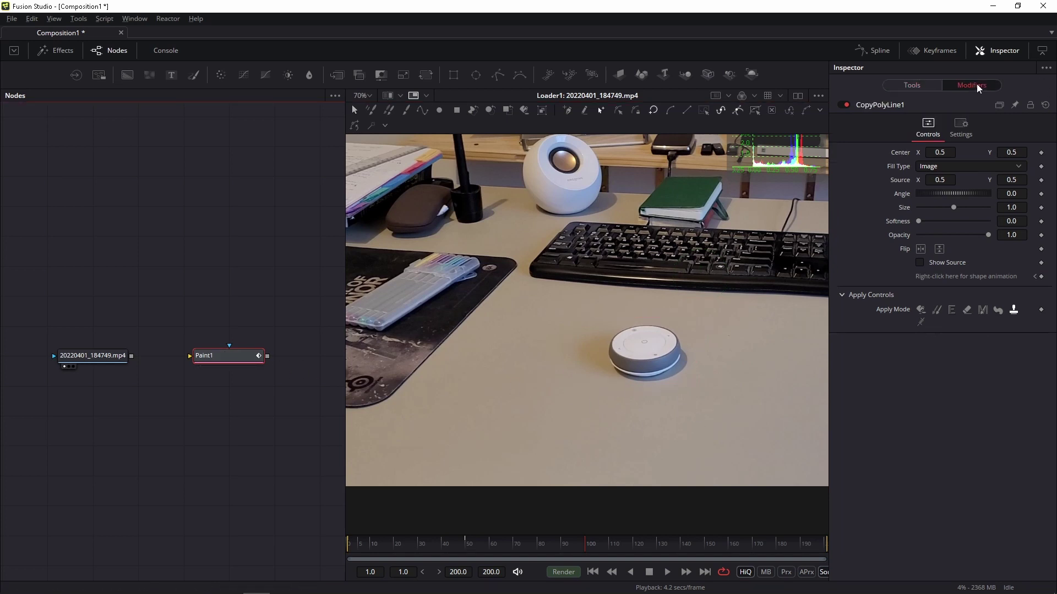
click(878, 109)
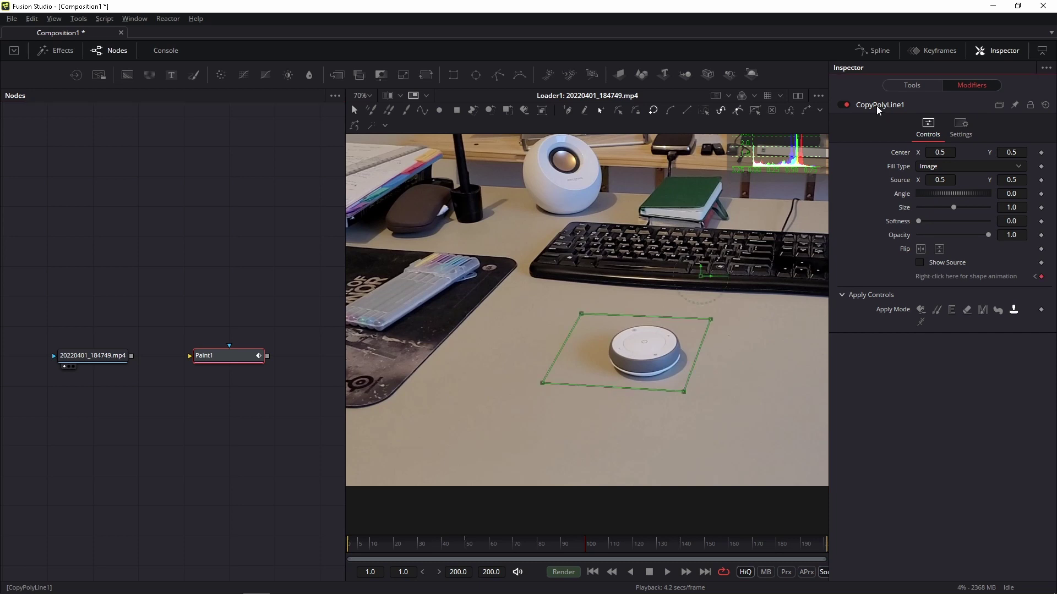
click(581, 316)
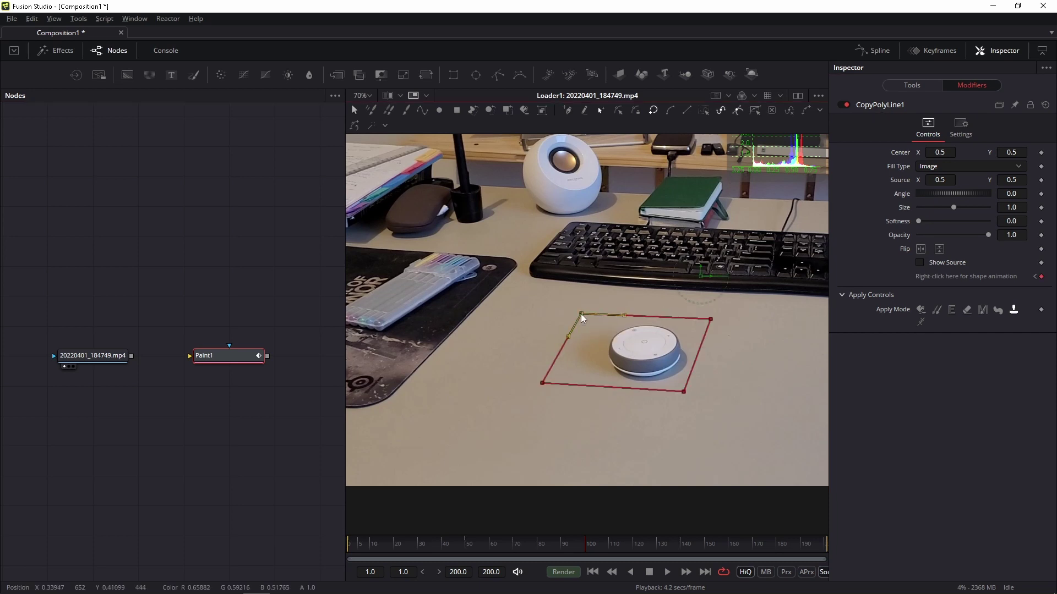
drag(544, 387, 535, 388)
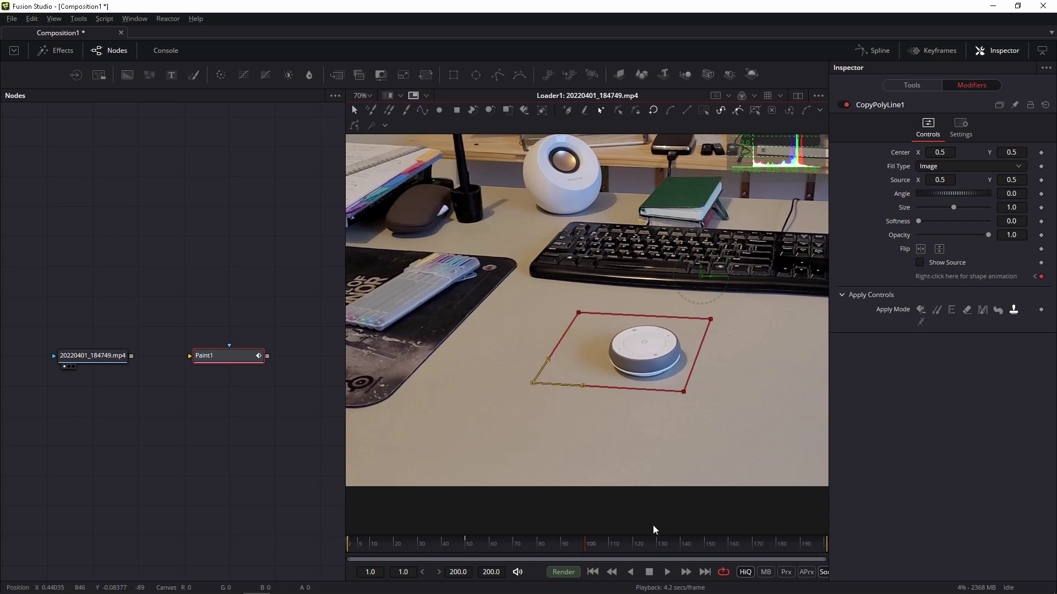
Move the whole polyline over the white device near frame 140
drag(637, 547, 682, 559)
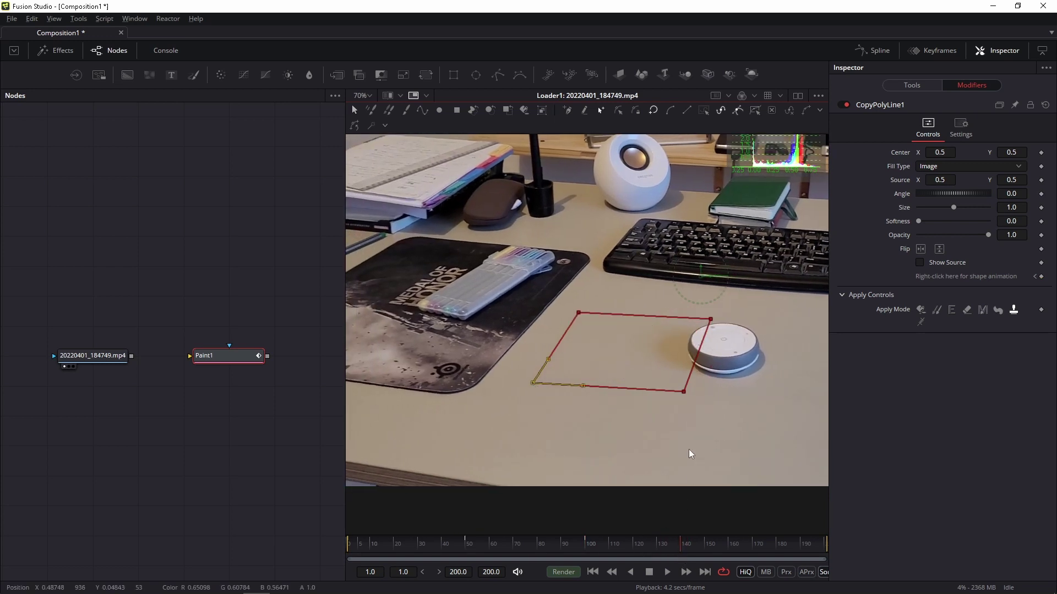
key(ctrl+a)
drag(609, 397, 793, 397)
click(724, 314)
Move the polyline onto the white device near frame 180 and adjust its individual corners to frame the device
click(776, 546)
key(ctrl+a)
click(643, 389)
drag(642, 389, 646, 381)
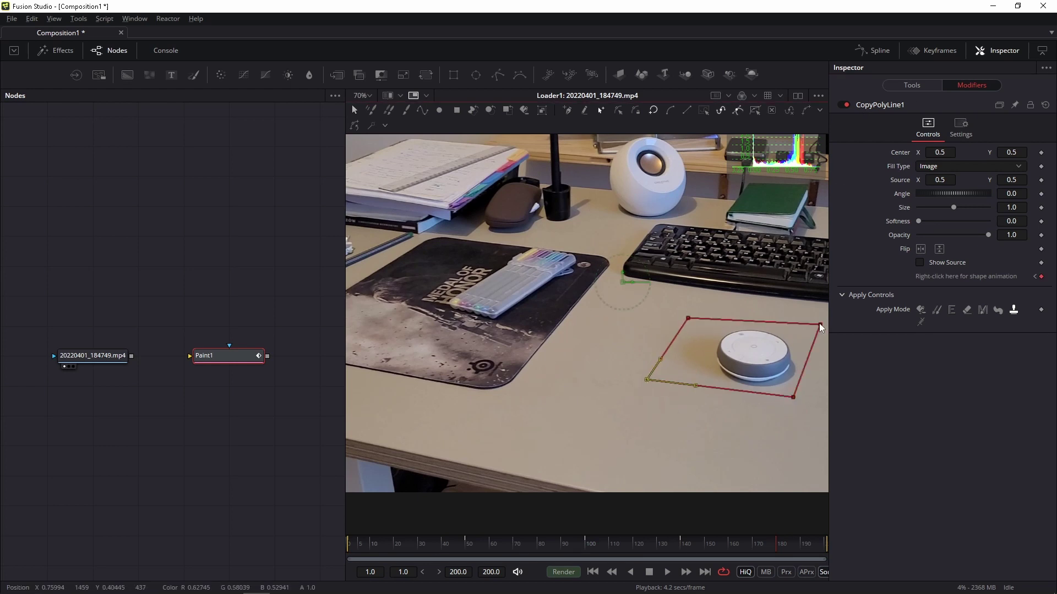
drag(820, 325, 815, 330)
drag(688, 318, 680, 311)
Reposition the polyline around the white device near frame 200 and adjust its lower corners
click(823, 545)
drag(787, 407, 553, 397)
key(ctrl+a)
drag(559, 386, 612, 389)
drag(403, 387, 388, 392)
drag(596, 394, 592, 399)
click(595, 399)
drag(558, 447, 736, 439)
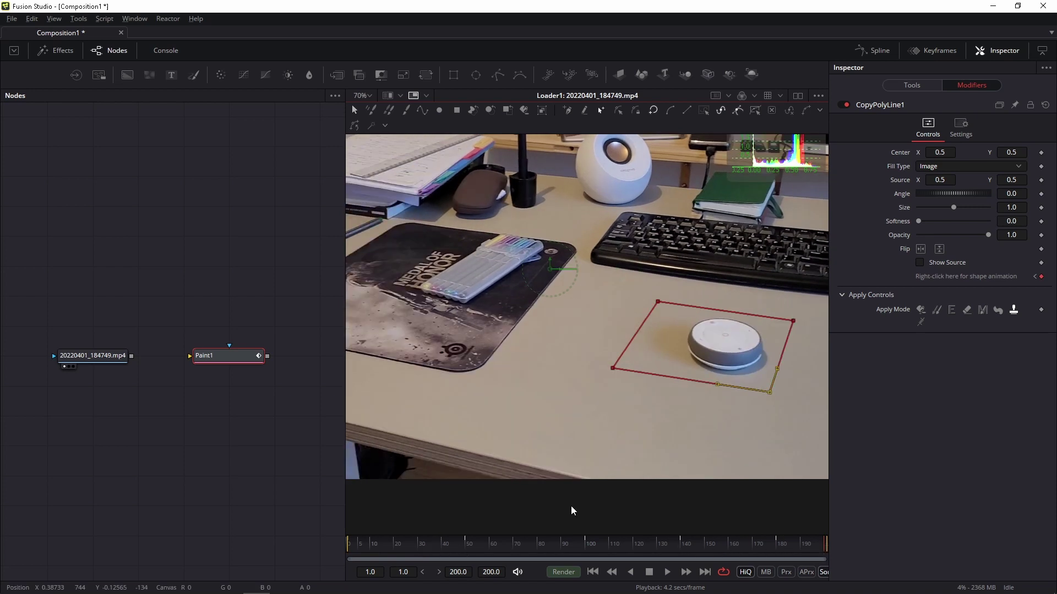
Scrub through the clip to check that the polyline follows the white device, returning to frame 1
drag(816, 553, 368, 553)
drag(476, 475, 686, 468)
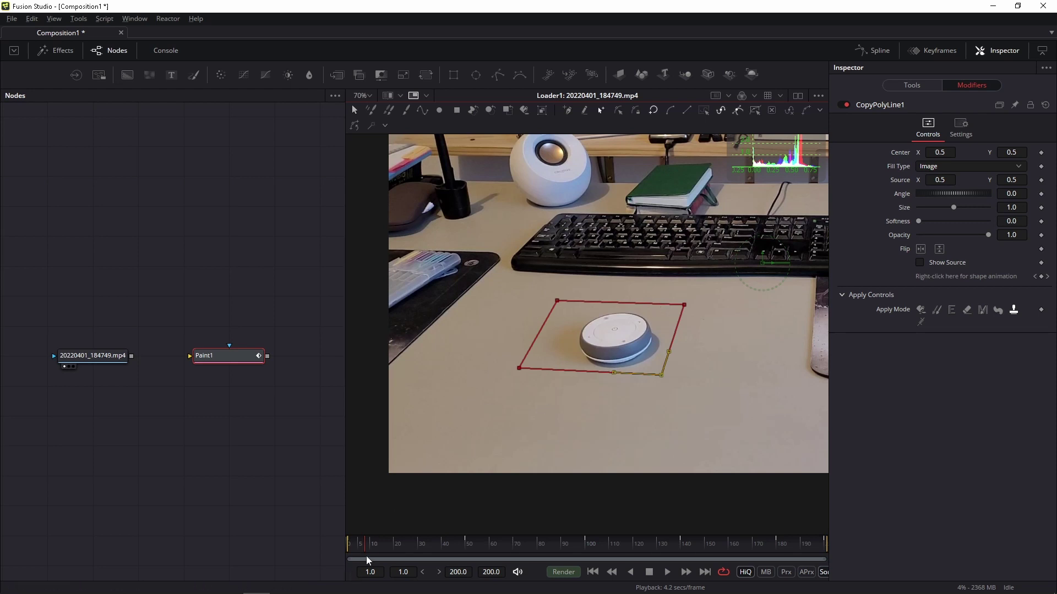
click(350, 554)
drag(350, 555, 721, 559)
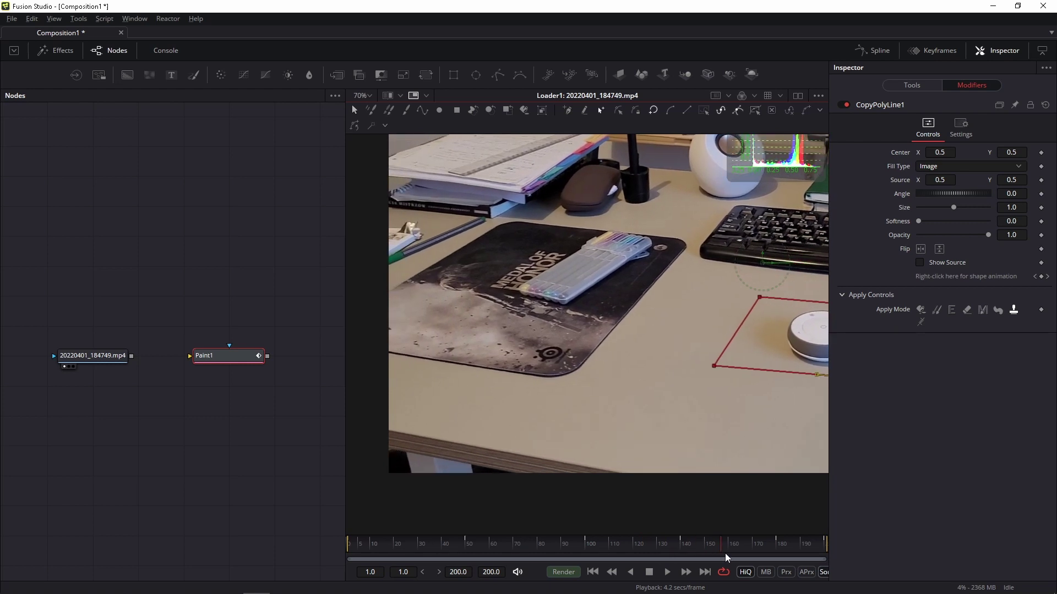
scroll(646, 495, down, 2)
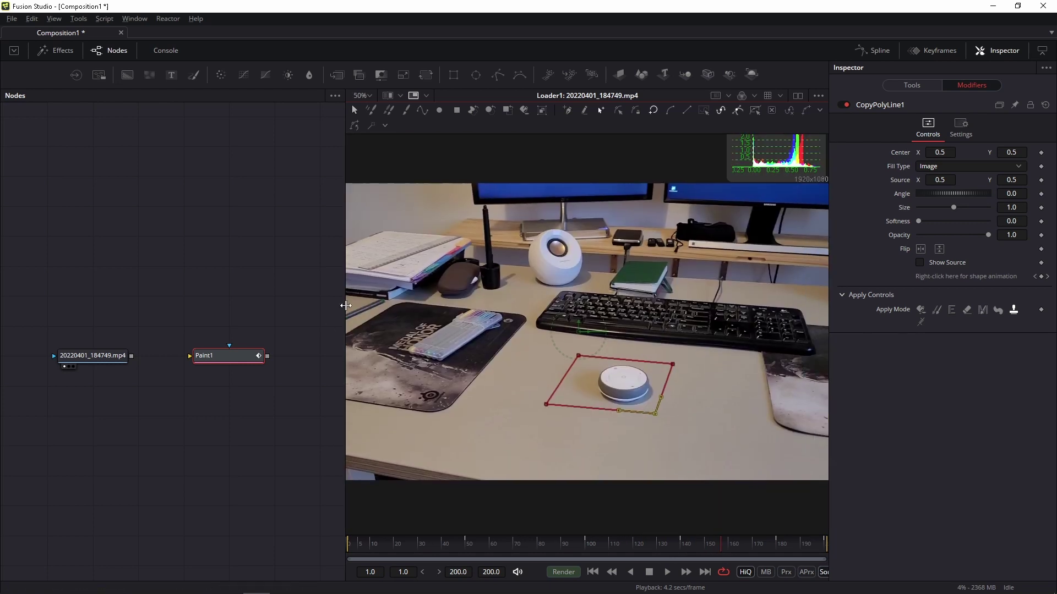
drag(346, 302, 274, 300)
scroll(616, 401, up, 2)
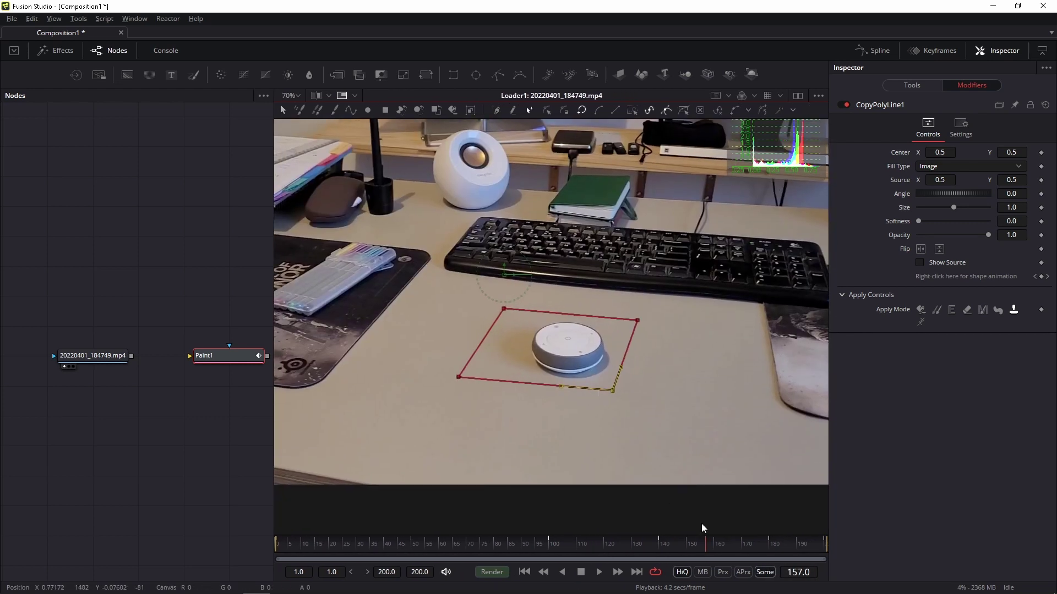
drag(761, 547, 224, 536)
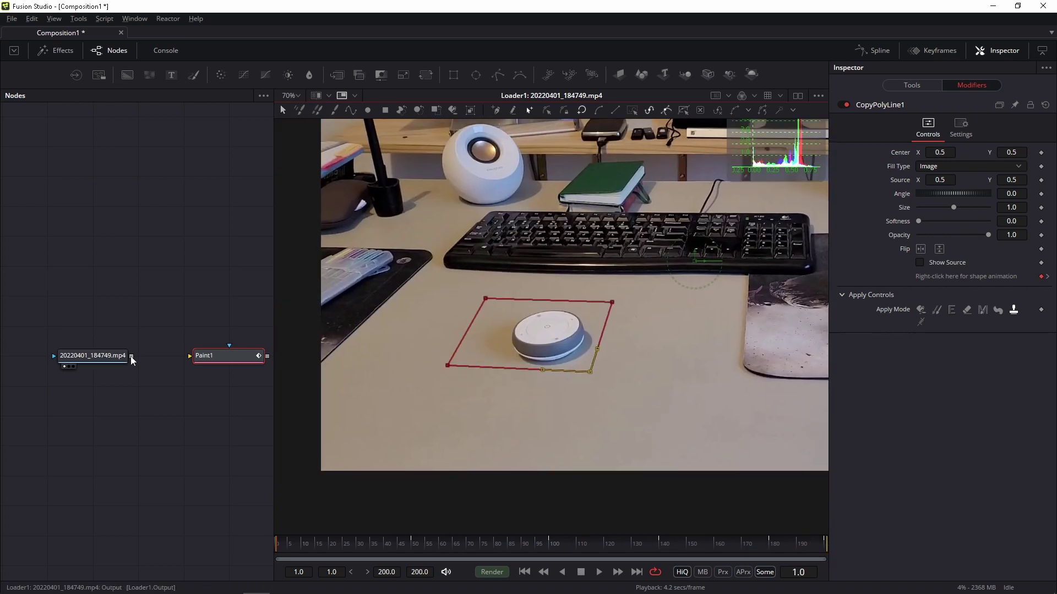
Connect the clip loader's output to the Paint1 node and show Paint1 in the viewer
click(85, 357)
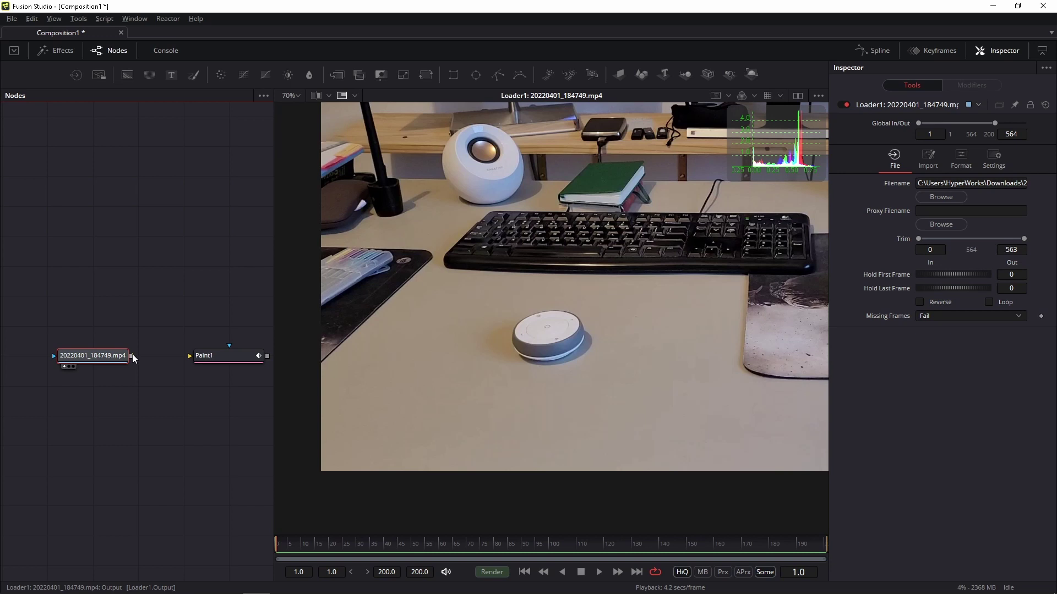
mouse_move(132, 356)
mouse_down()
mouse_move(213, 357)
mouse_move(257, 343)
mouse_move(564, 315)
mouse_up()
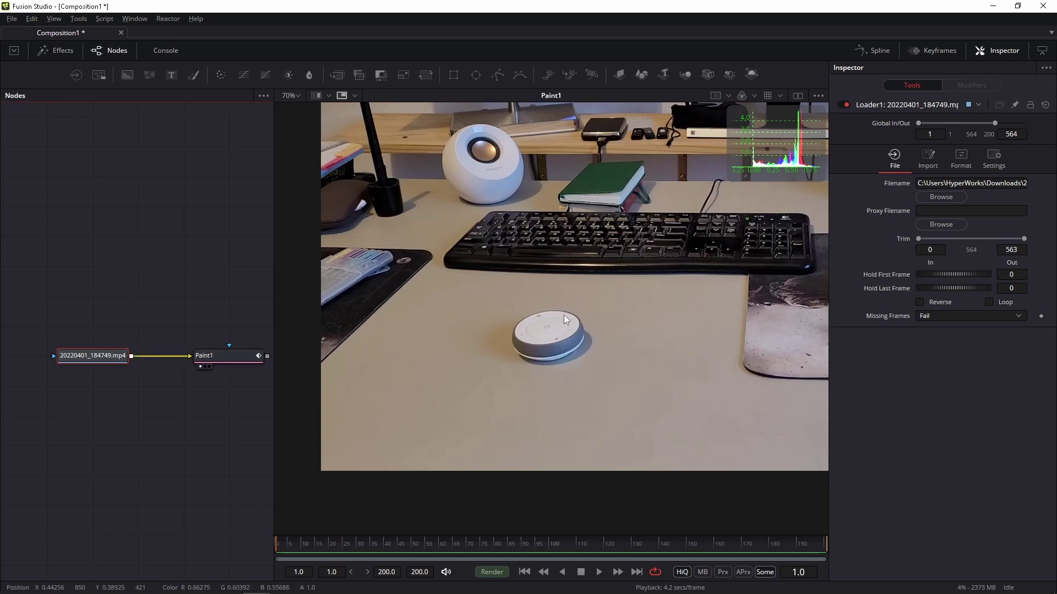
Select the Paint1 node and examine the polyline around the white device up close at frame 1
mouse_move(226, 355)
mouse_down()
mouse_move(533, 326)
mouse_move(495, 389)
mouse_up()
click(226, 356)
scroll(540, 403, up, 2)
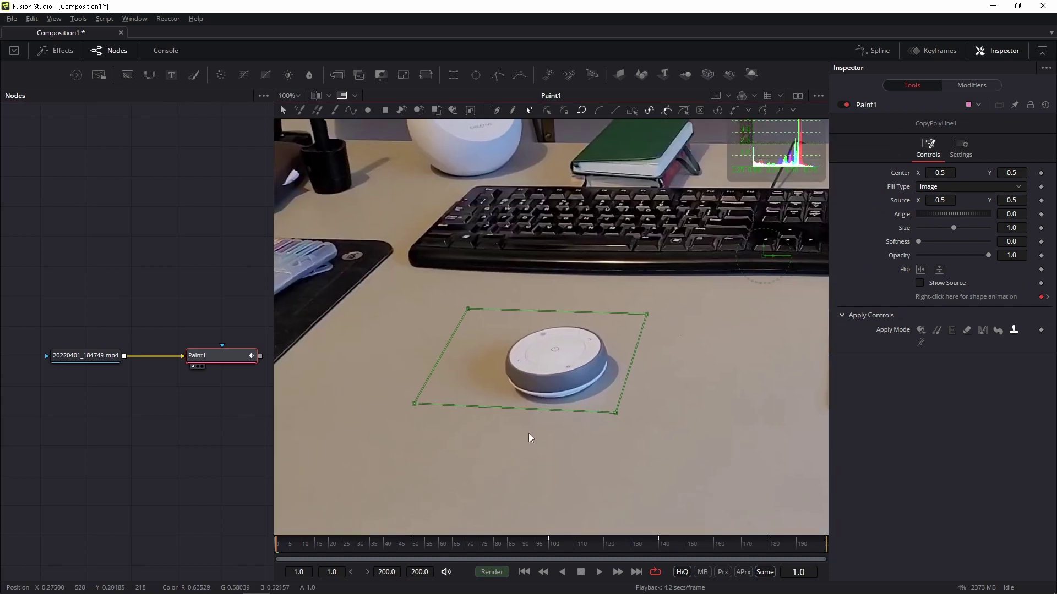
drag(644, 401, 602, 397)
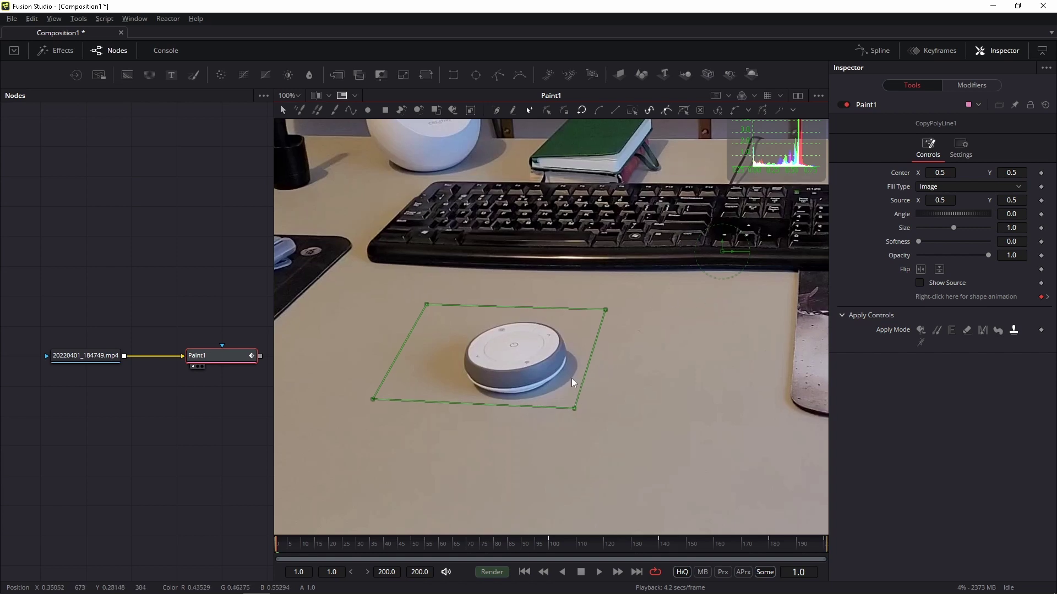
drag(571, 378, 636, 304)
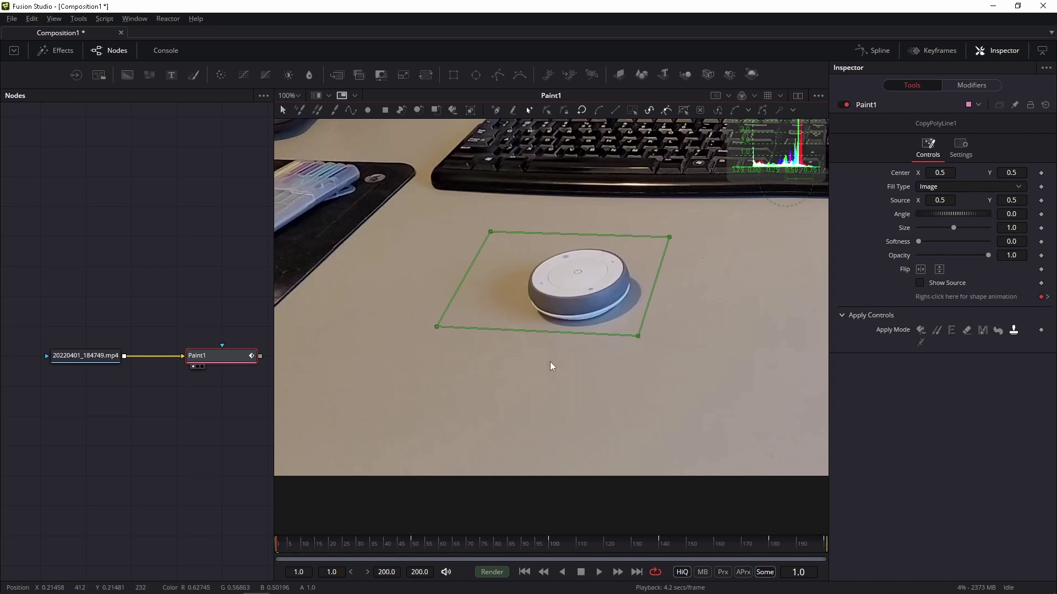
drag(712, 235, 649, 260)
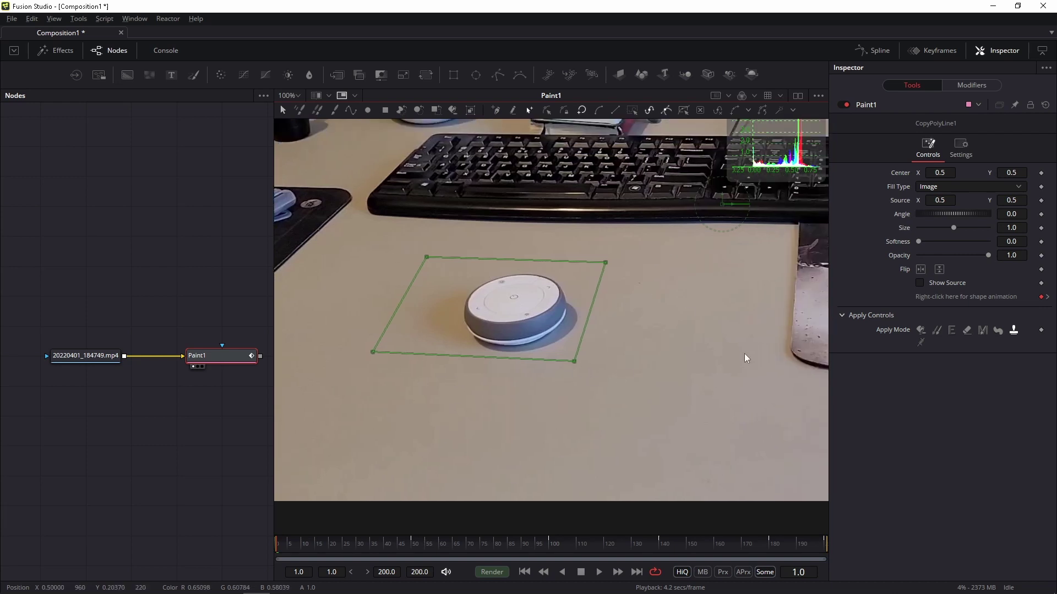
drag(653, 301, 709, 282)
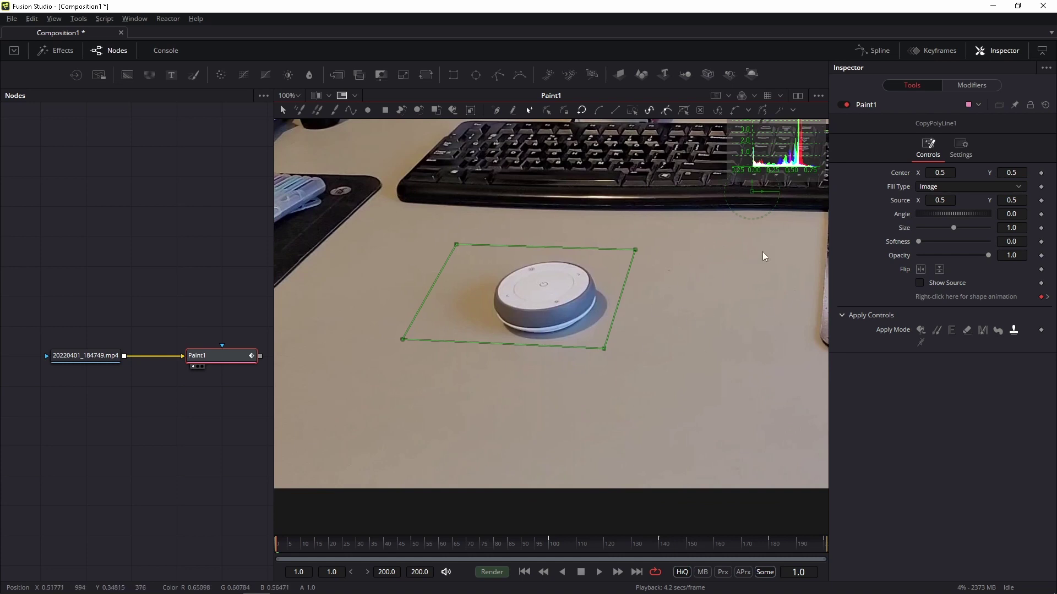
drag(699, 278, 711, 279)
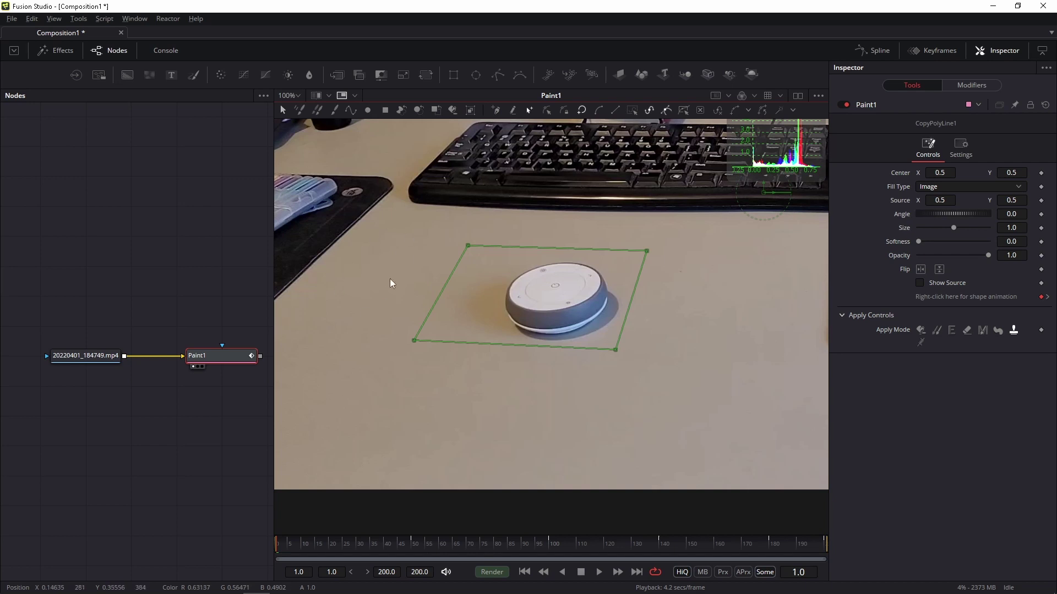
click(200, 361)
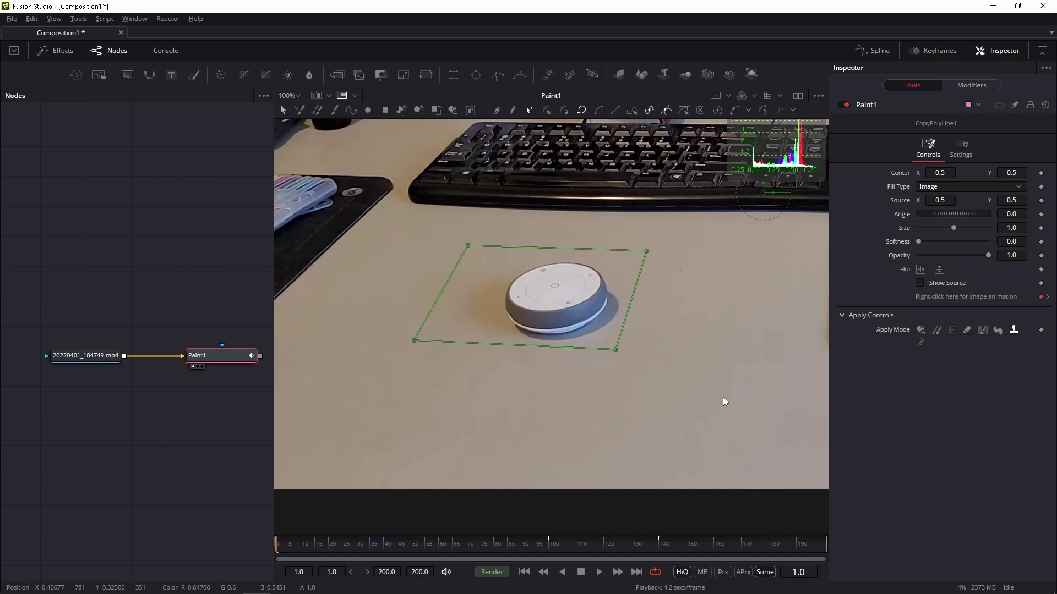
Try offsetting the CopyPolyLine source X to 0.676 to cover the white device
drag(940, 200, 968, 200)
click(236, 400)
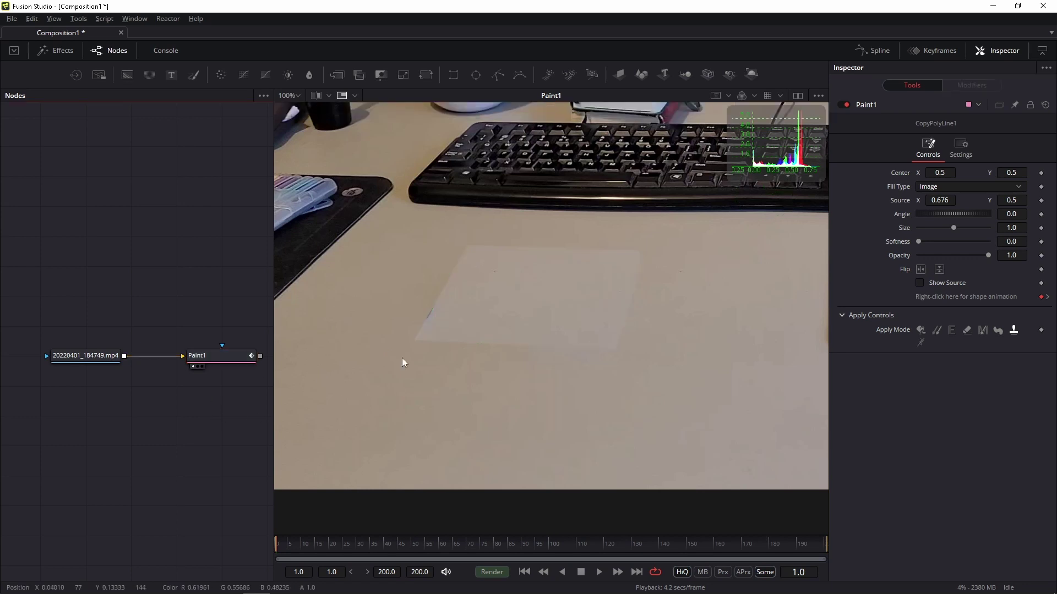
click(210, 356)
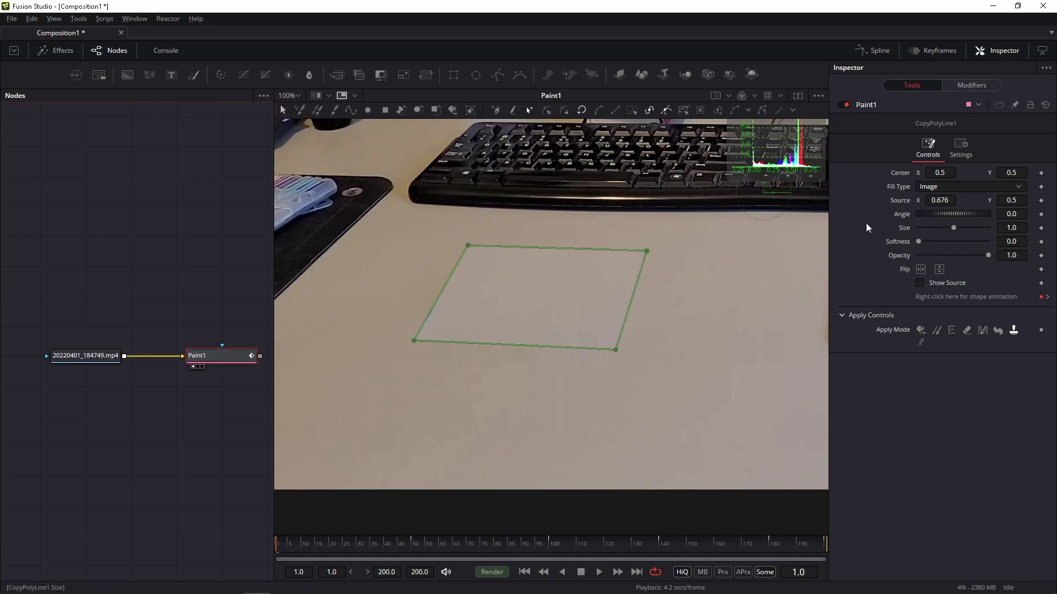
key(ctrl+z)
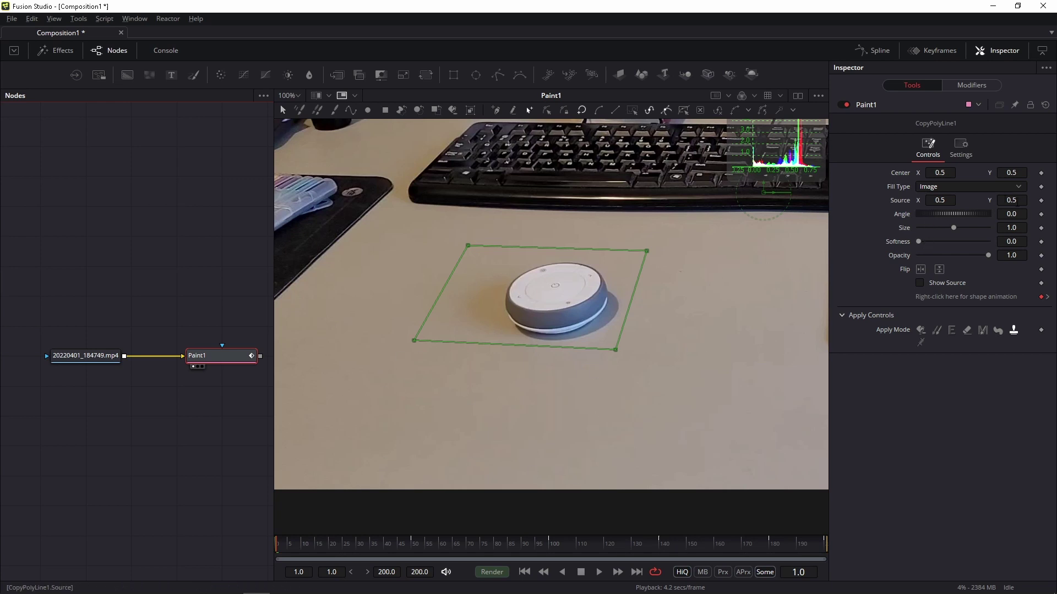
Set the CopyPolyLine source to X 0.466 and Y 0.33, and inspect the patched desk area without the outline
mouse_move(1017, 202)
mouse_down()
mouse_move(1026, 203)
mouse_move(932, 200)
mouse_move(1031, 200)
mouse_move(1018, 200)
mouse_up()
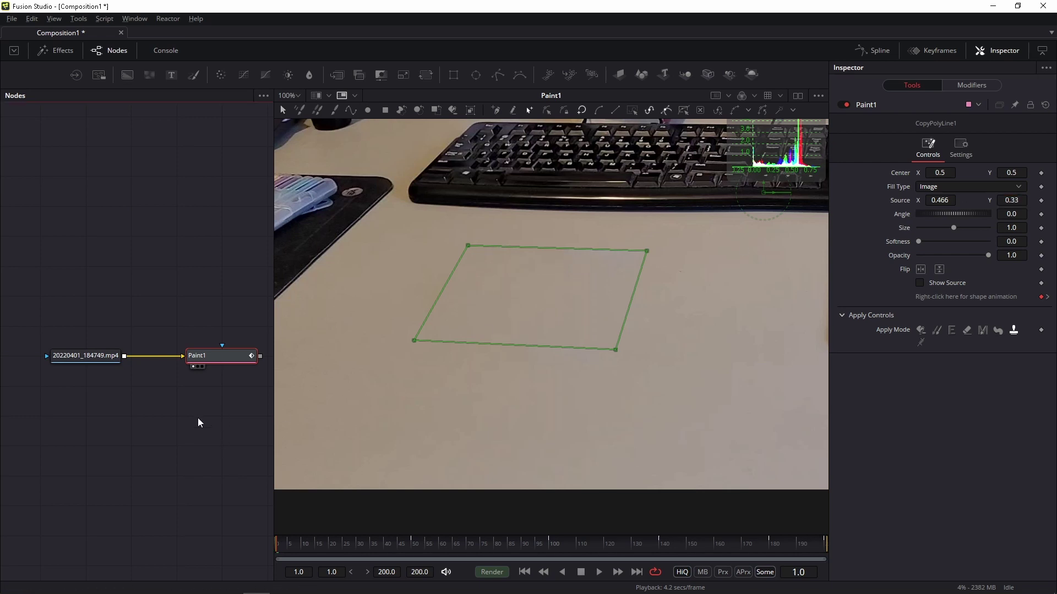
click(225, 313)
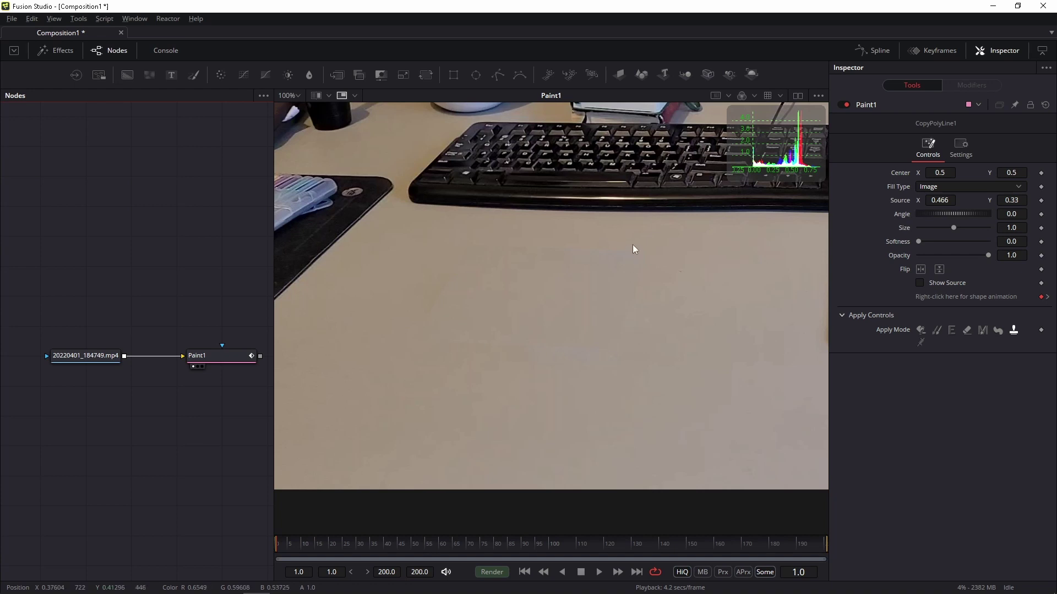
scroll(624, 249, up, 1)
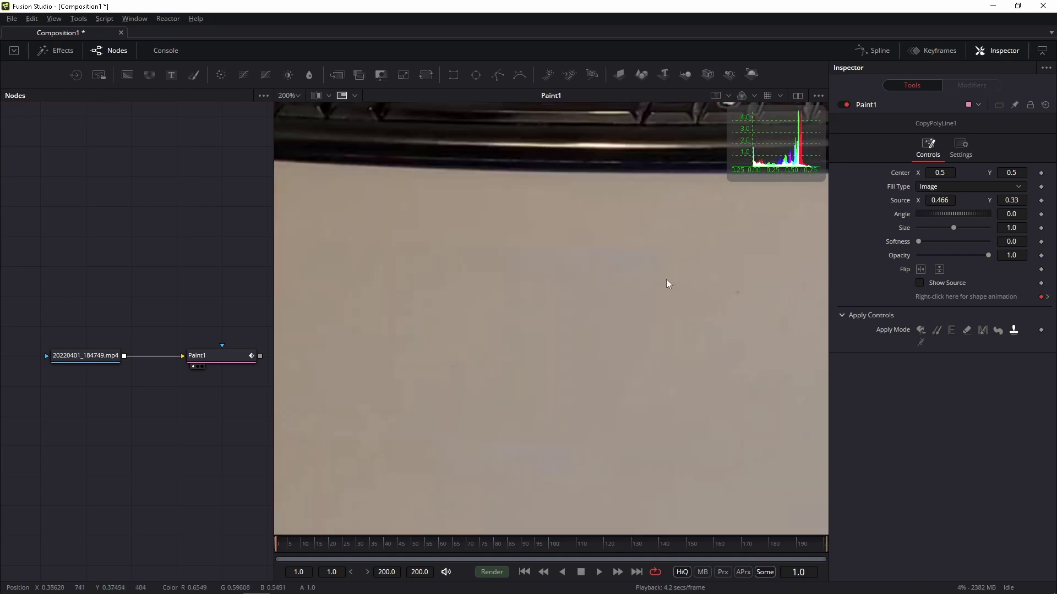
scroll(572, 346, down, 1)
Set the CopyPolyLine softness to 0.005 and inspect the edges of the patched desk area
click(220, 356)
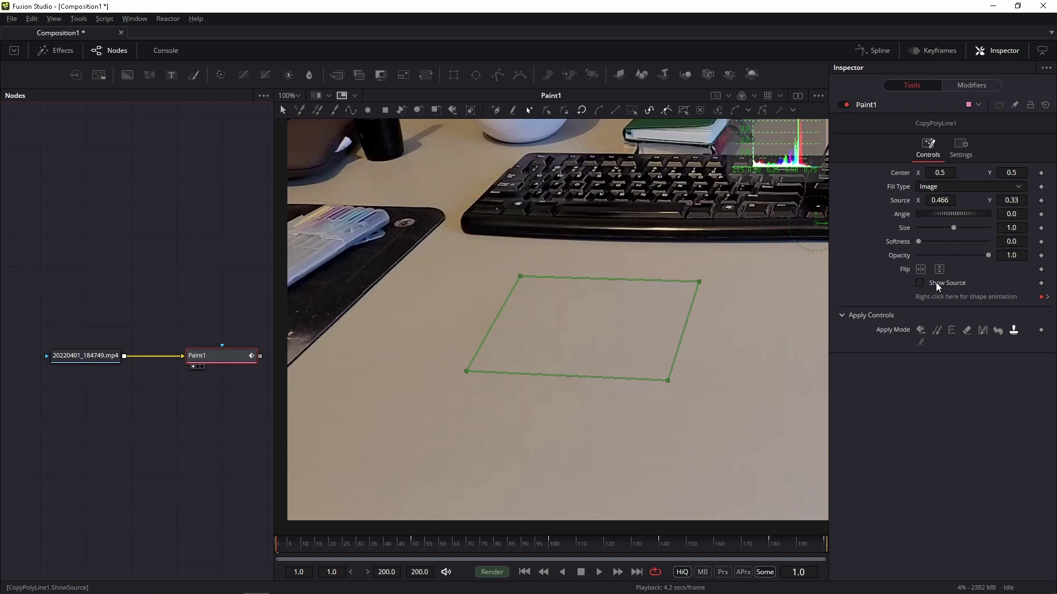
click(1022, 242)
text(05)
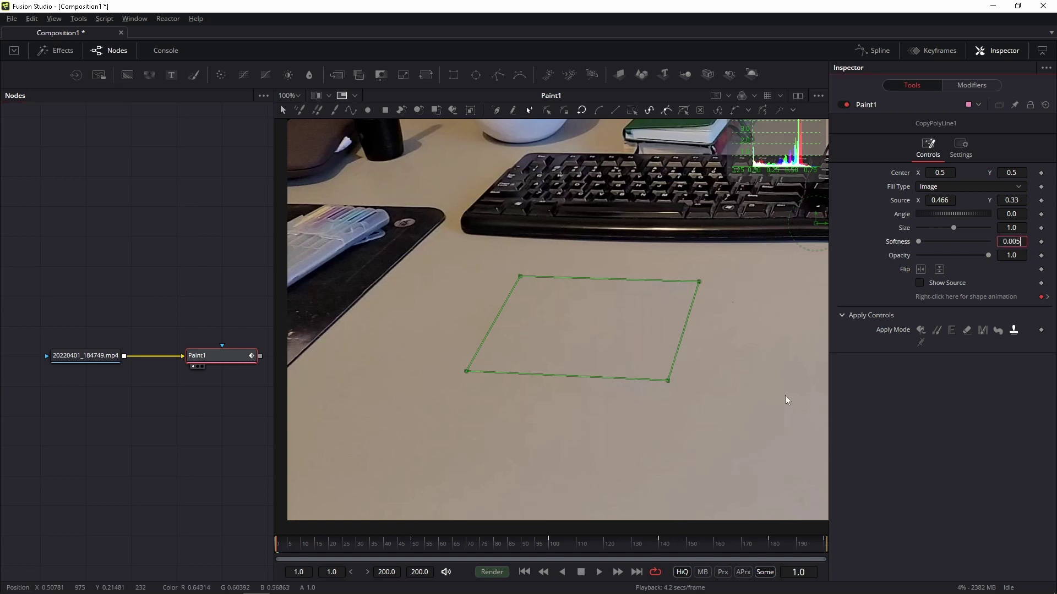
key(Return)
click(172, 434)
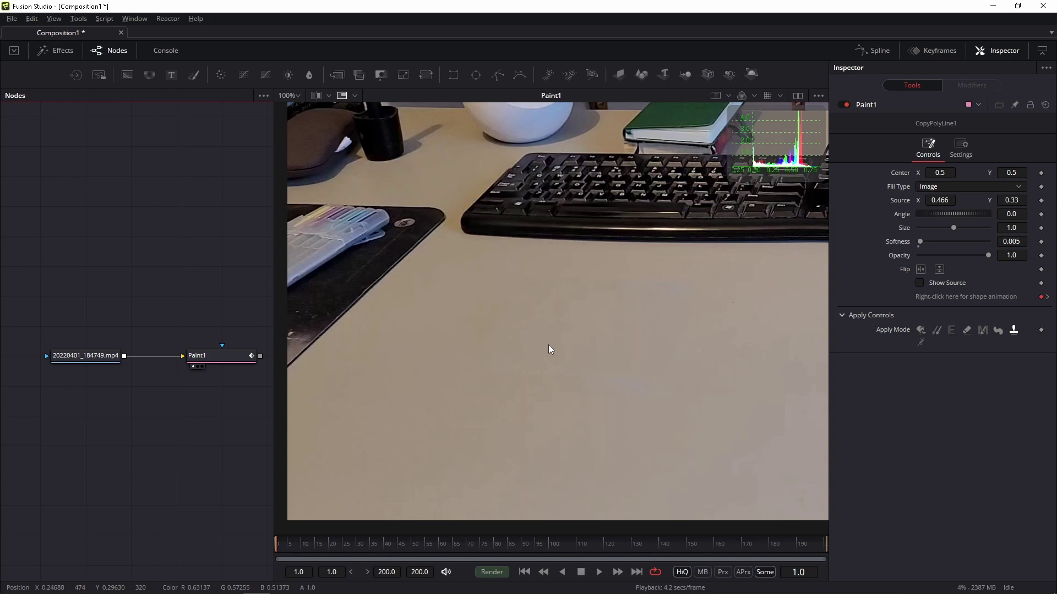
scroll(548, 345, down, 2)
scroll(548, 349, up, 2)
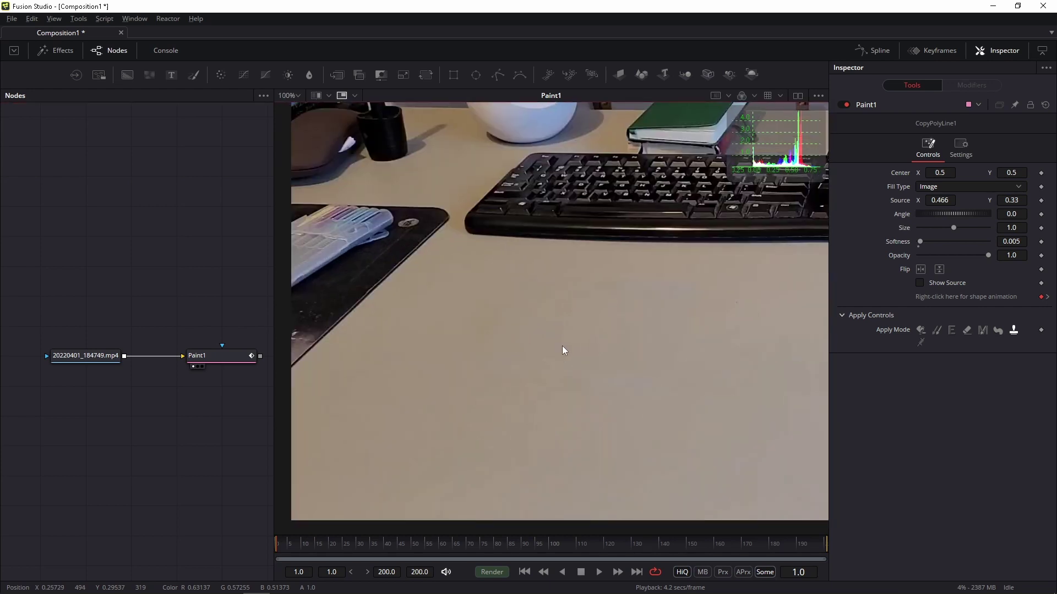
Select Paint1 and examine the patched desk area, the speaker and the objects behind the keyboard at different magnifications
click(232, 362)
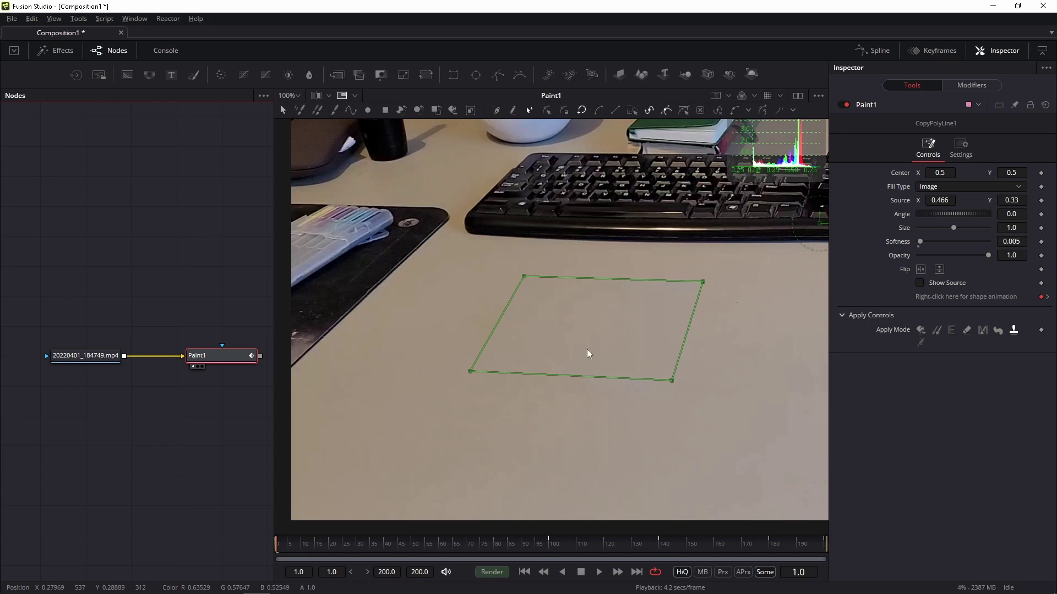
drag(587, 349, 575, 358)
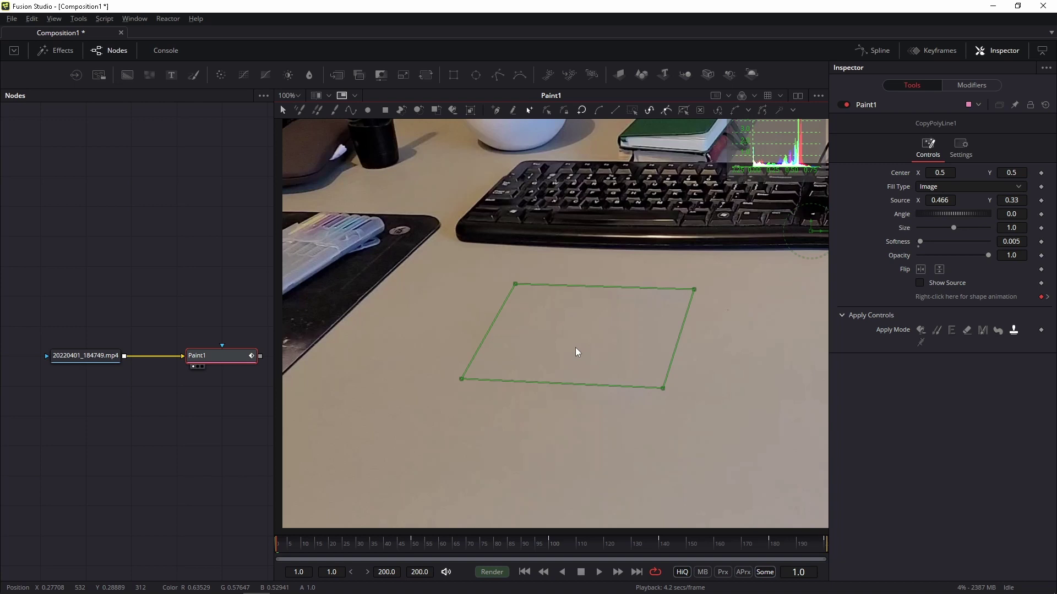
drag(464, 344, 509, 486)
drag(601, 260, 456, 324)
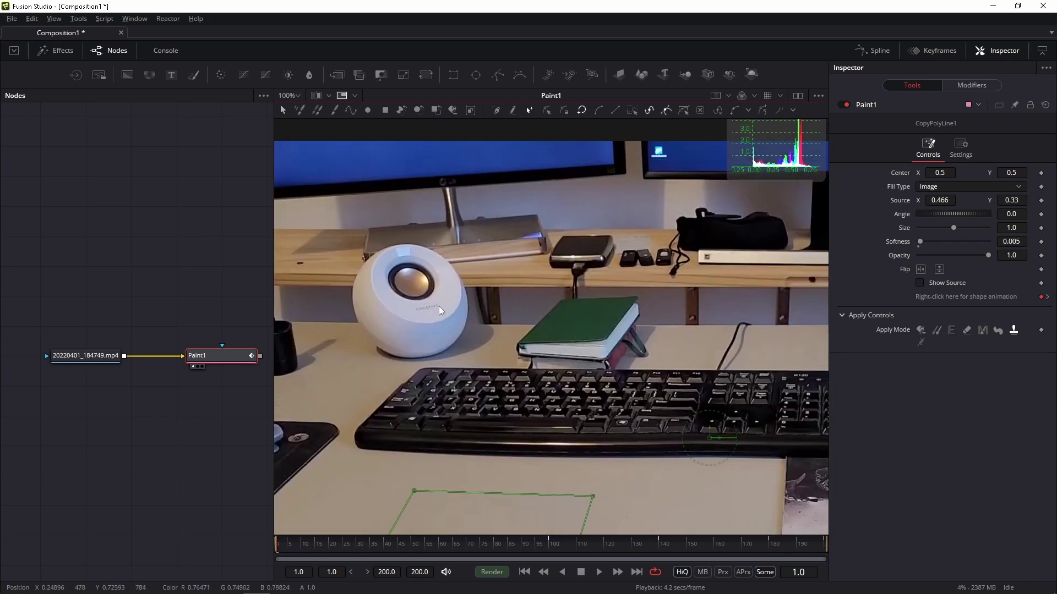
scroll(415, 312, up, 2)
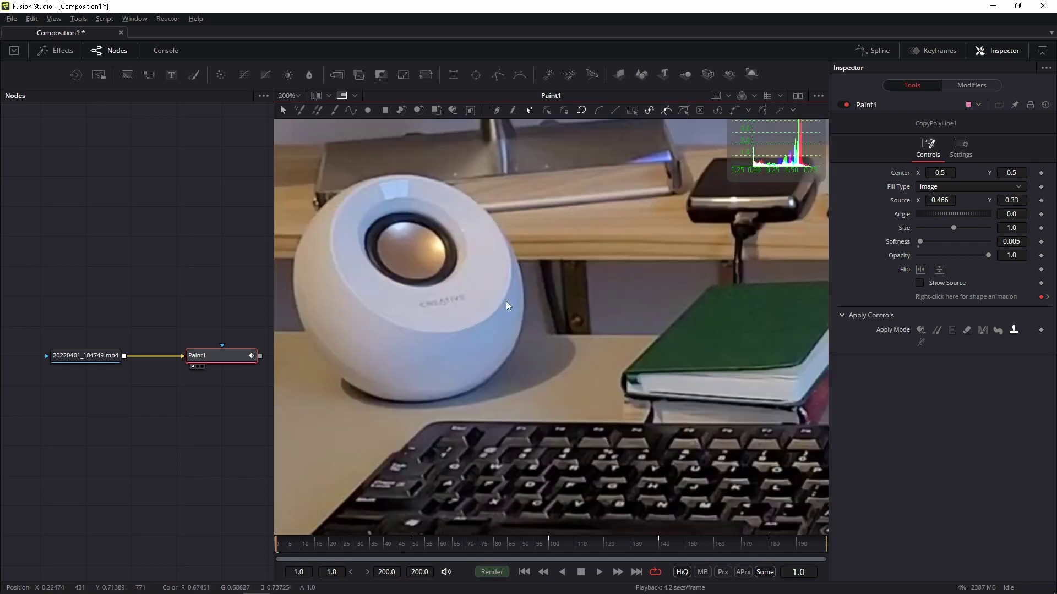
drag(754, 263, 524, 356)
scroll(524, 357, down, 1)
drag(777, 309, 664, 316)
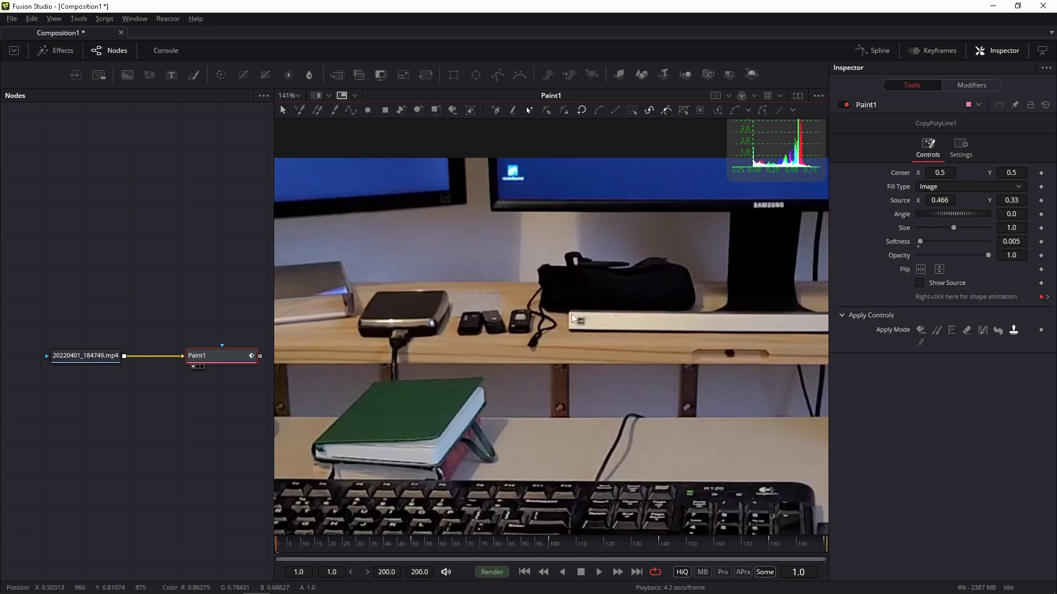
scroll(589, 325, down, 3)
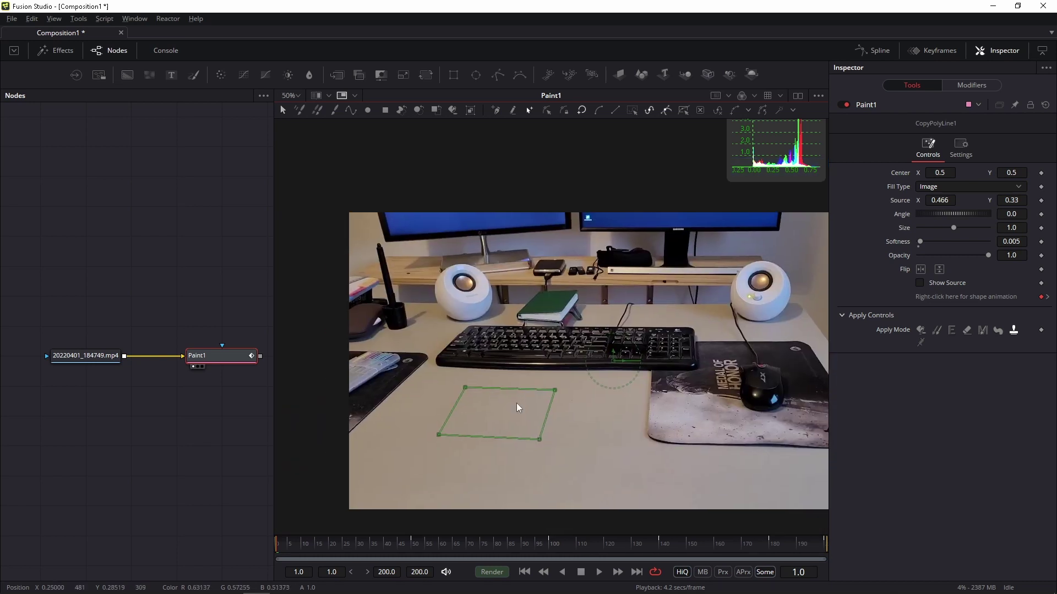
Keyframe the CopyPolyLine source position at frame 1 and scrub forward to frame 55 to check the patch
scroll(516, 403, up, 2)
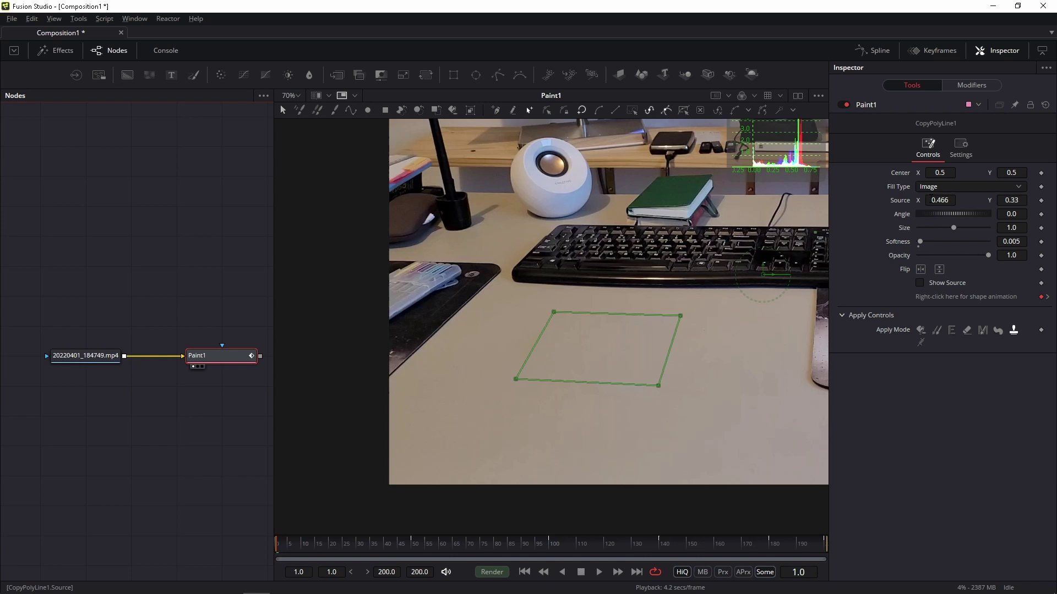
click(1042, 201)
click(305, 544)
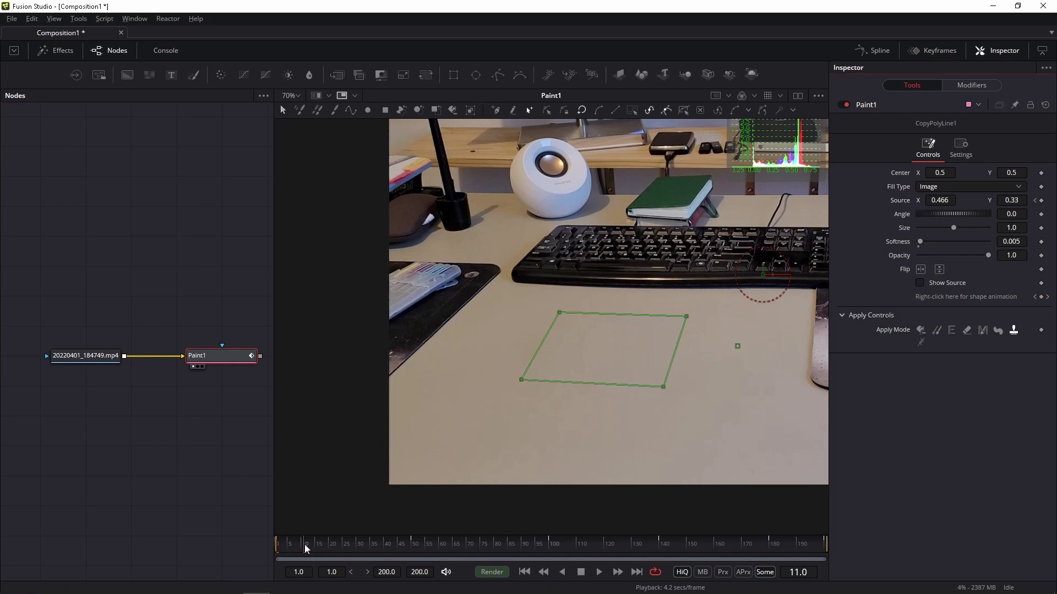
drag(305, 544, 427, 550)
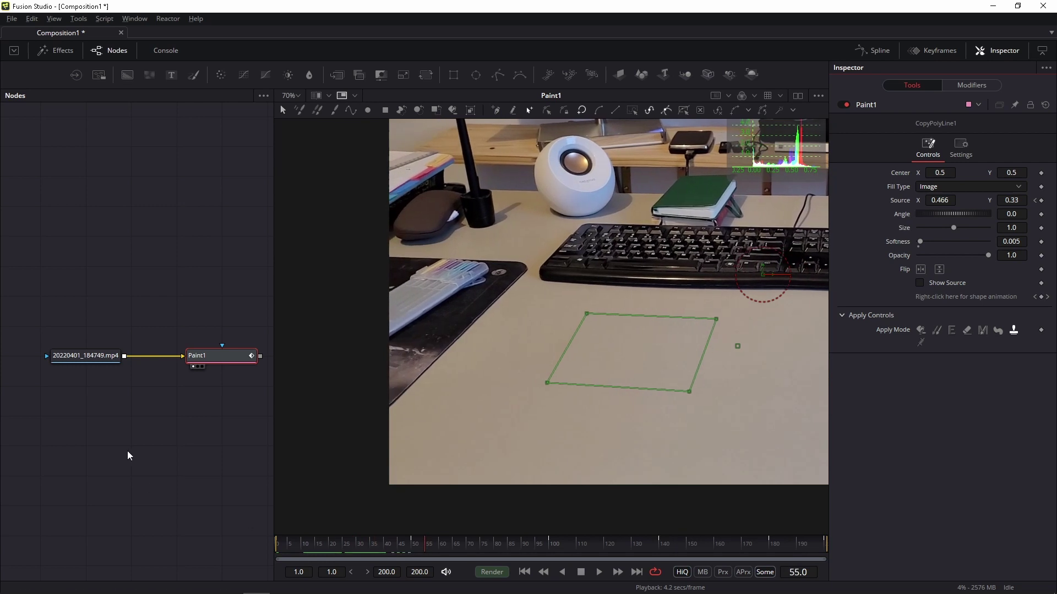
Deselect the node and play the clip to check the patch in motion, stopping at frame 181
click(127, 452)
key(space)
scroll(554, 443, down, 1)
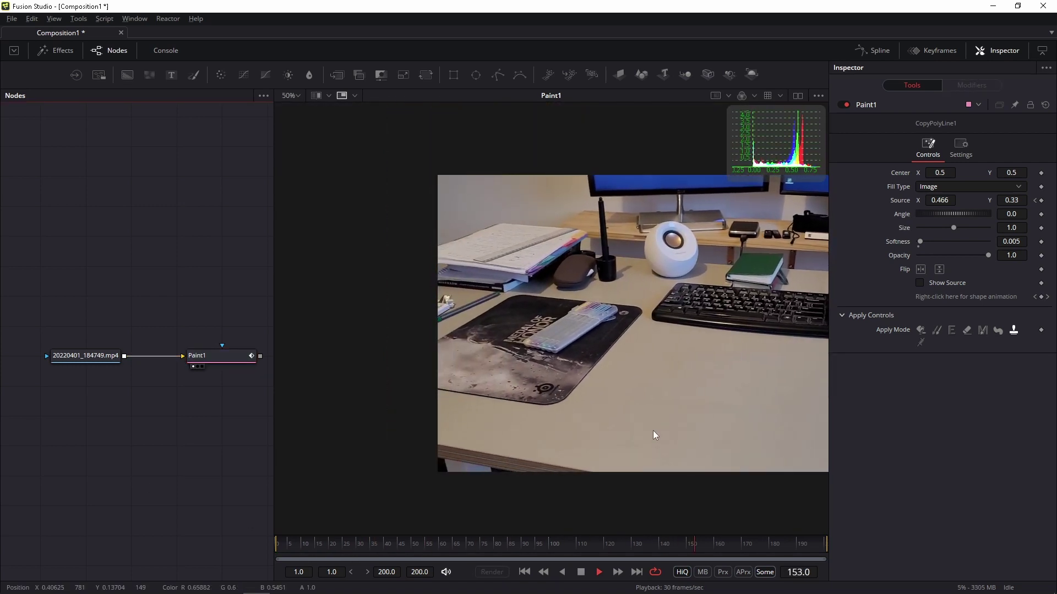
drag(653, 430, 507, 446)
key(space)
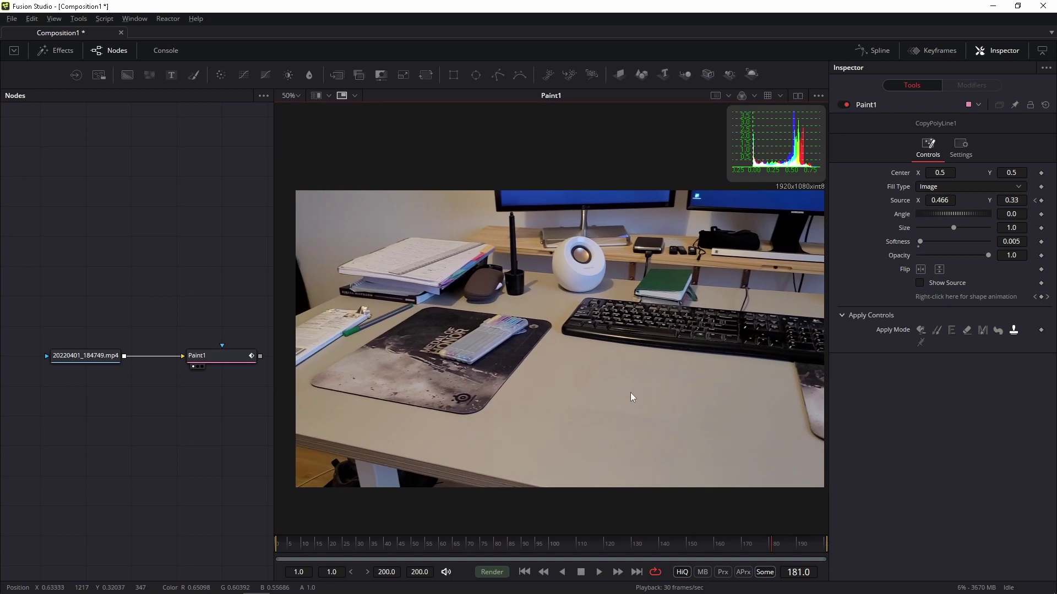
At frame 180, shift the CopyPolyLine source position slightly and set the softness to 0.01
scroll(629, 392, up, 3)
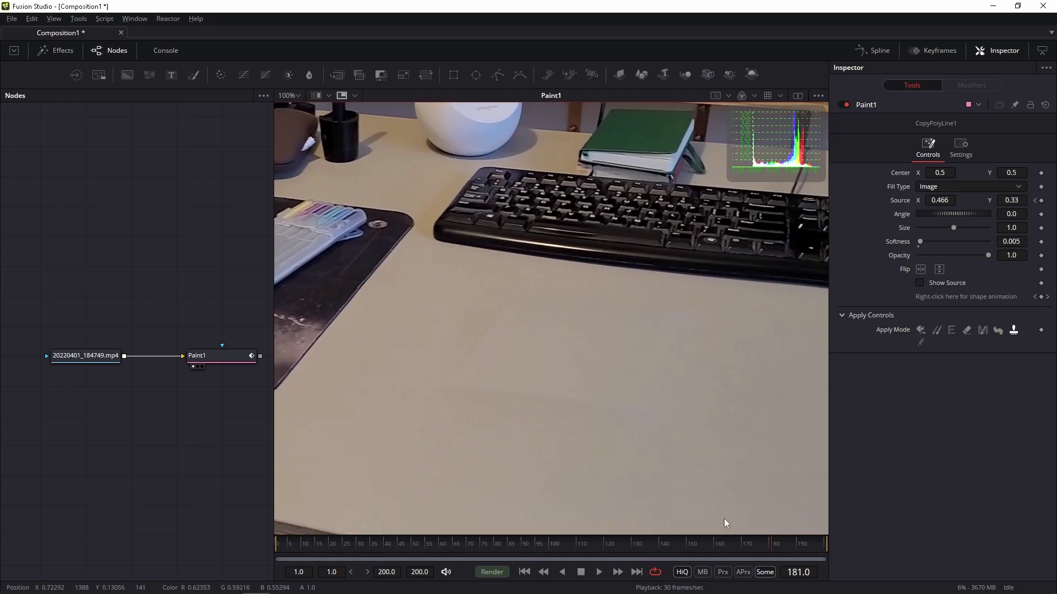
click(769, 546)
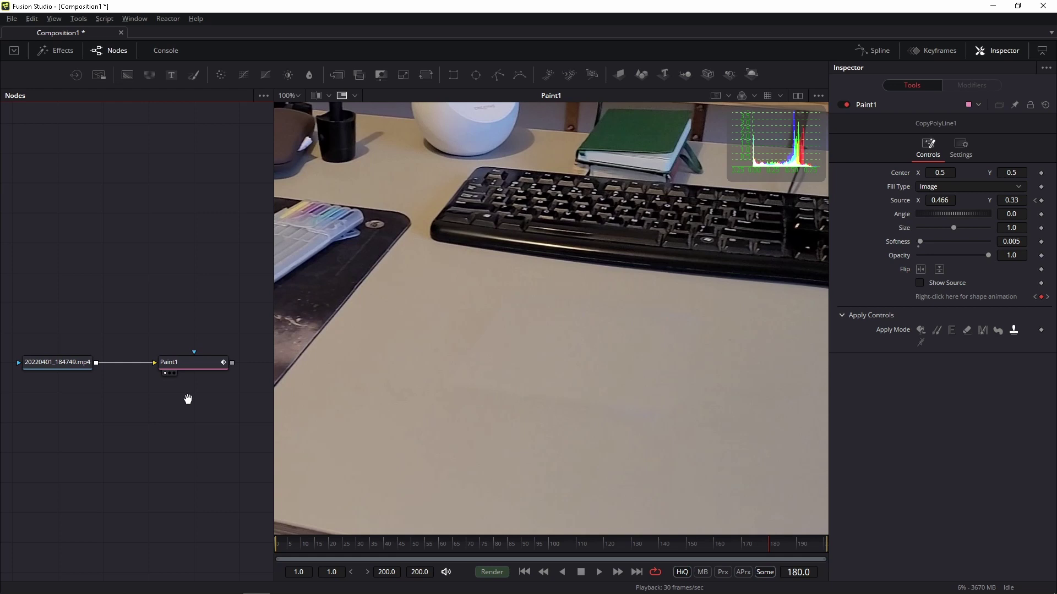
click(179, 365)
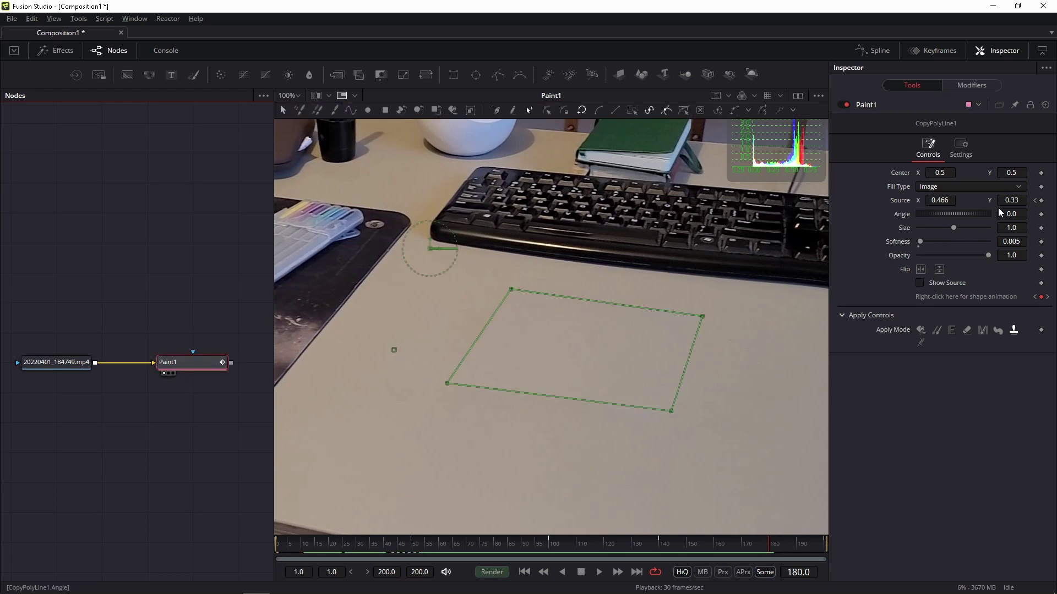
drag(394, 350, 396, 349)
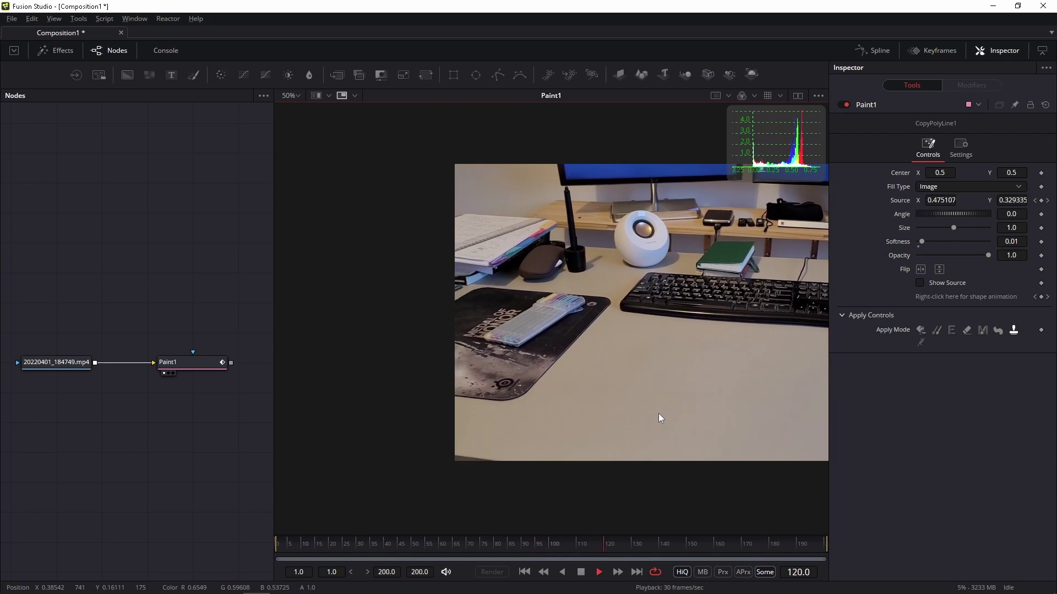
Stop playback at frame 152 and inspect the patched desk area in front of the keyboard
key(space)
drag(643, 390, 499, 359)
scroll(584, 347, up, 2)
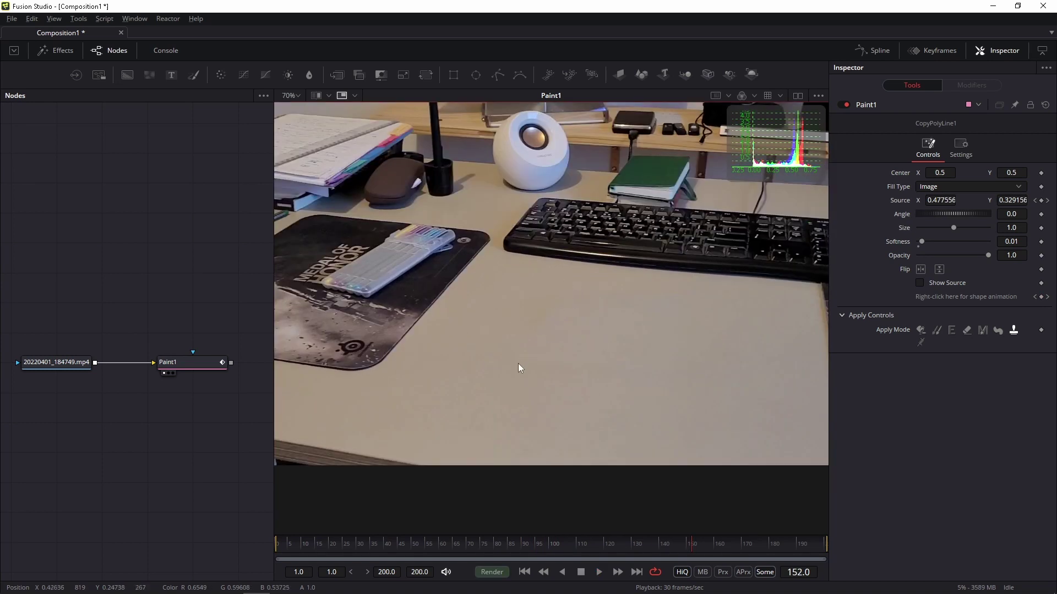
drag(544, 365, 548, 365)
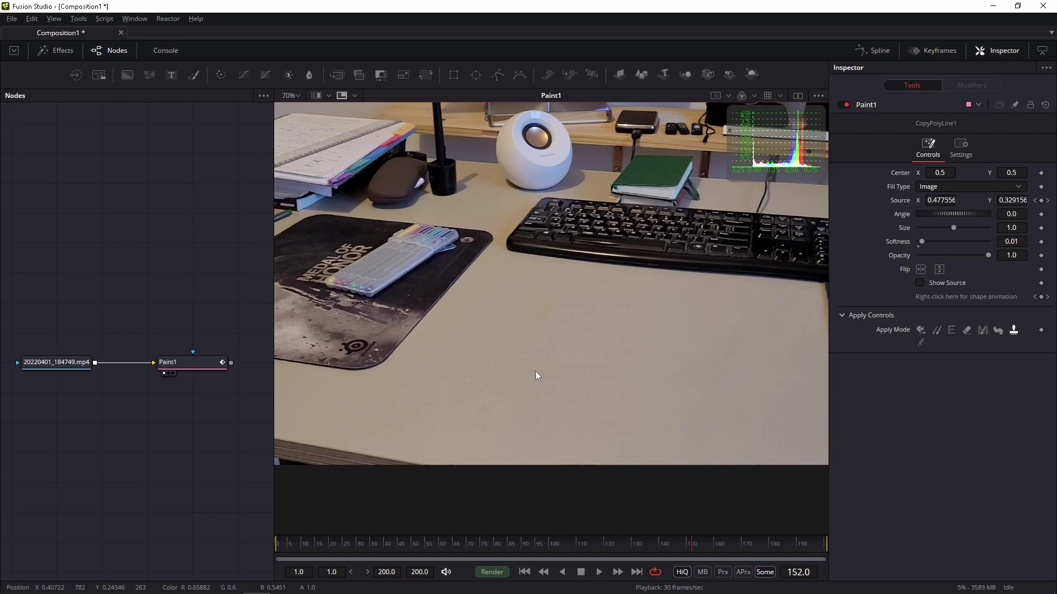
drag(656, 388, 716, 368)
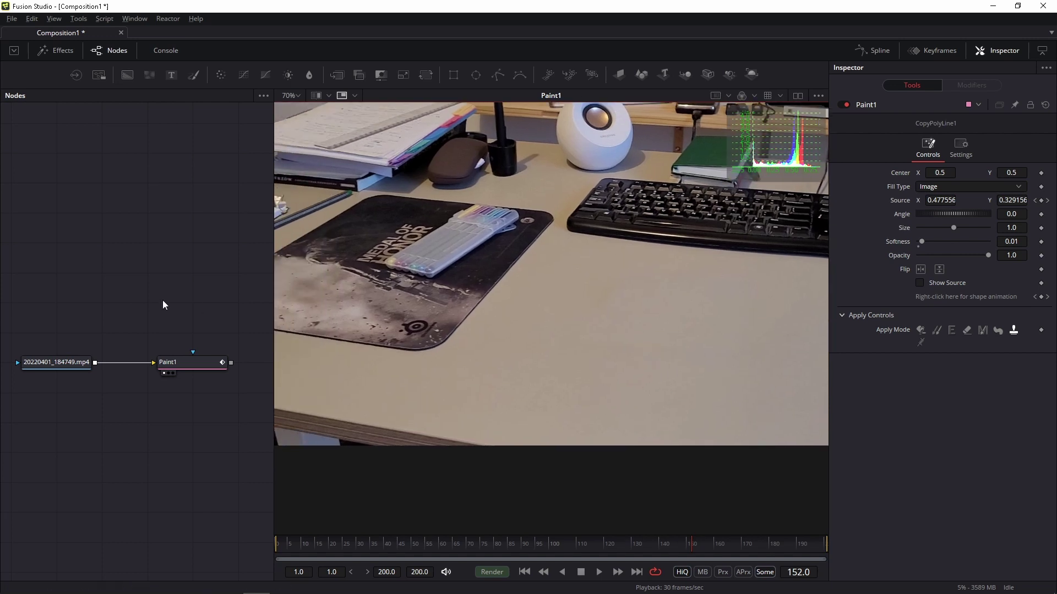
Add a second Paint node and place it after the Paint1 node, not yet connected
drag(236, 375, 186, 377)
key(shift+space)
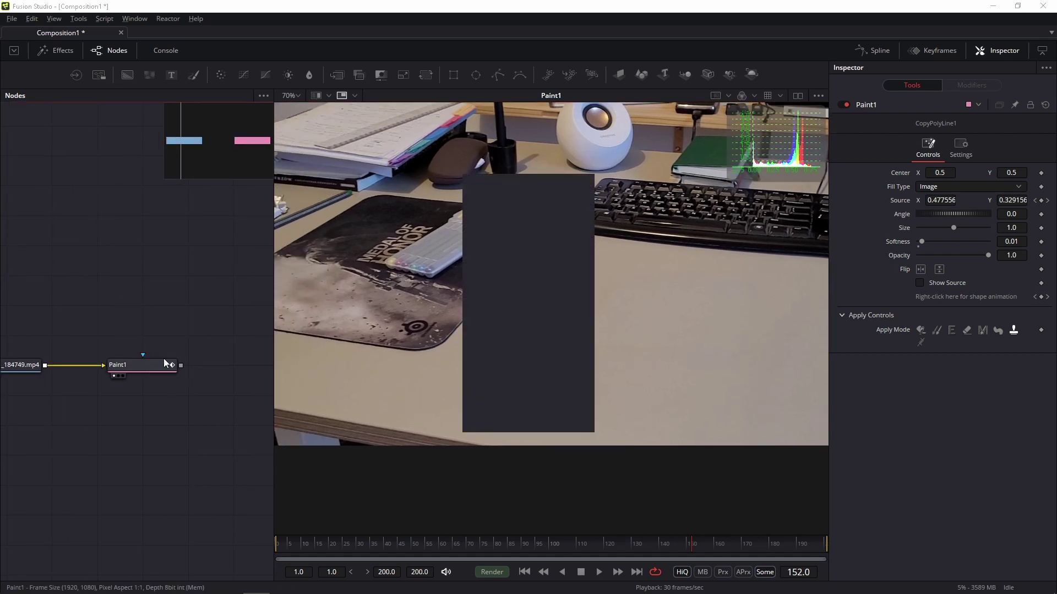
text(paint)
key(Return)
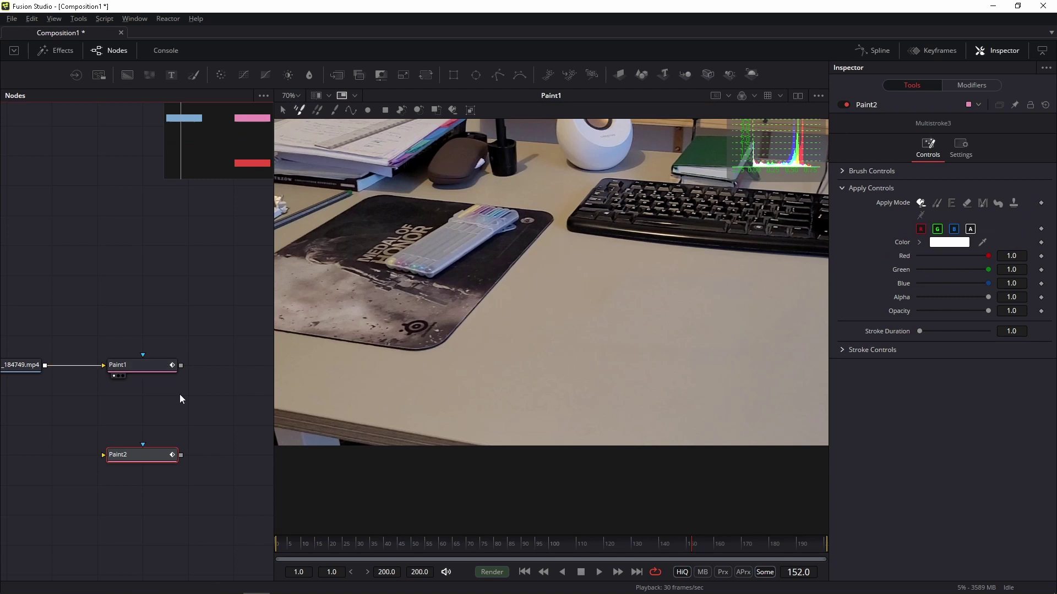
mouse_move(136, 453)
mouse_down()
mouse_move(242, 392)
mouse_move(250, 367)
mouse_move(170, 388)
mouse_move(160, 344)
mouse_up()
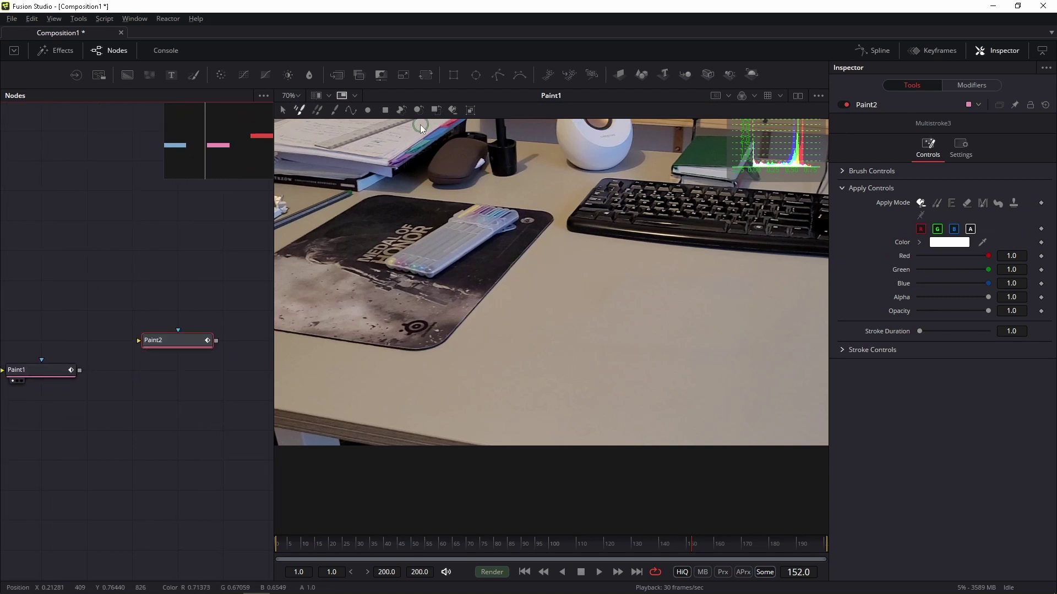
Draw a closed four-point Copy PolyLine stroke in Paint2 around the patched desk area in front of the keyboard at frame 152
click(400, 111)
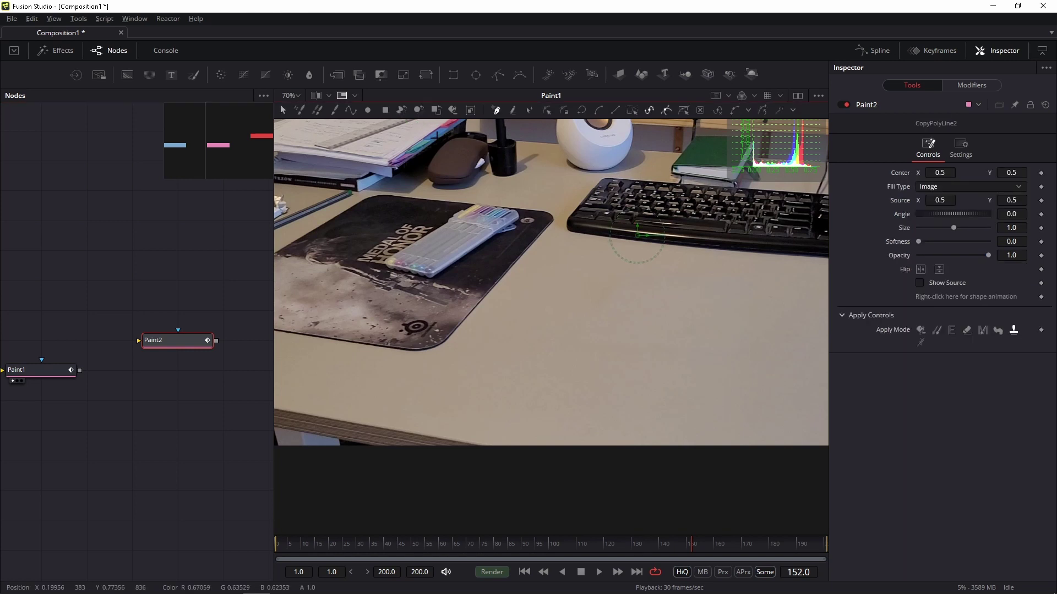
drag(694, 260, 649, 236)
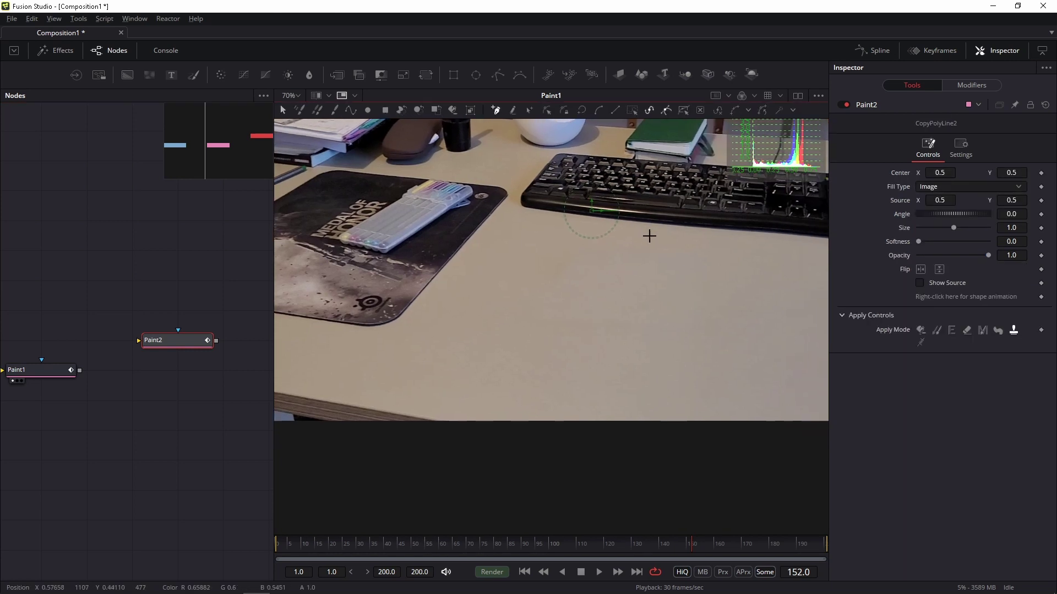
click(539, 240)
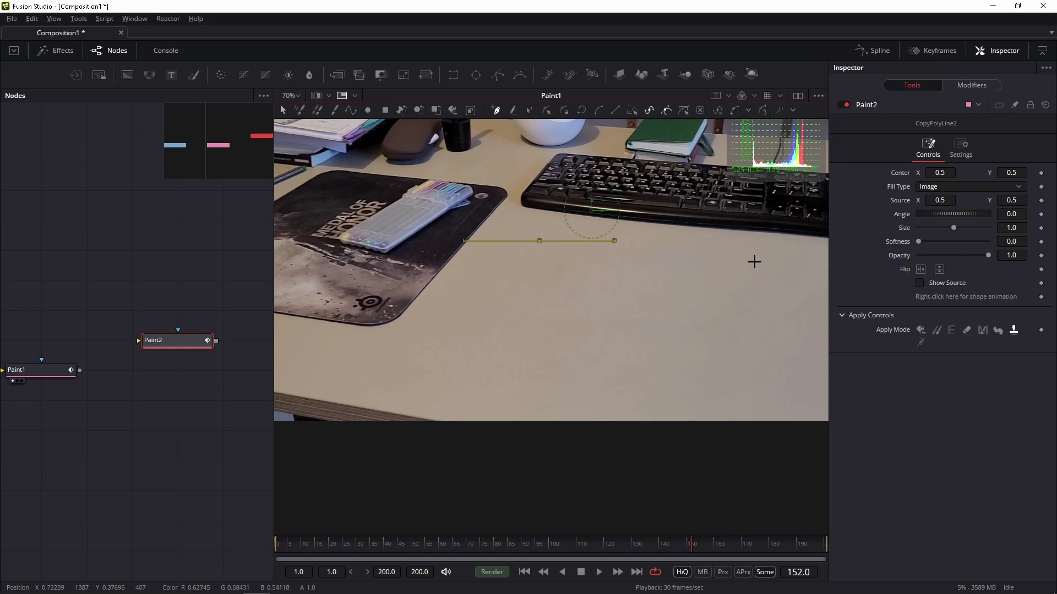
click(752, 259)
drag(733, 315, 723, 342)
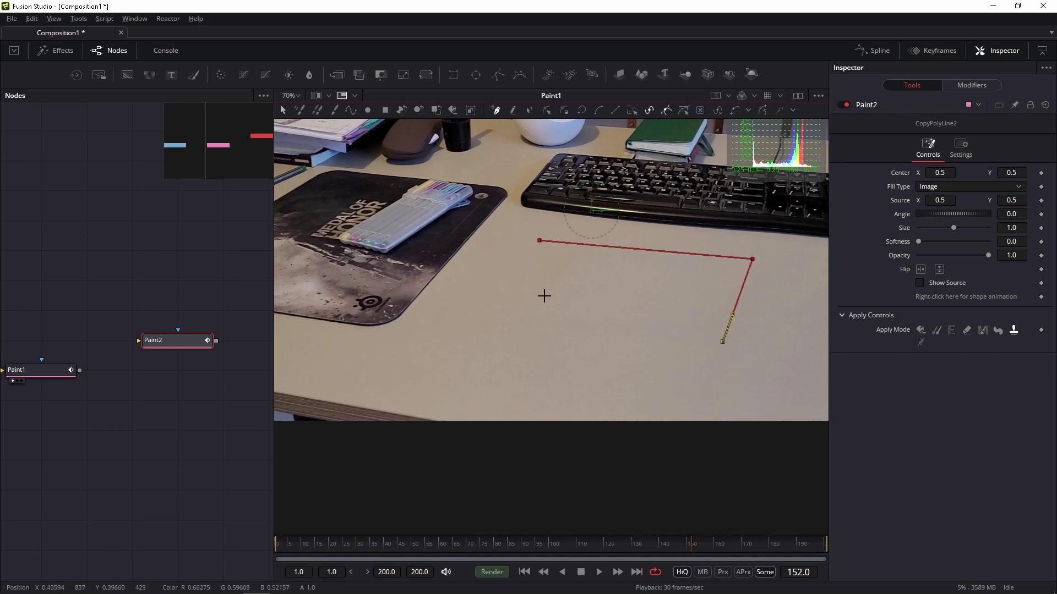
click(492, 303)
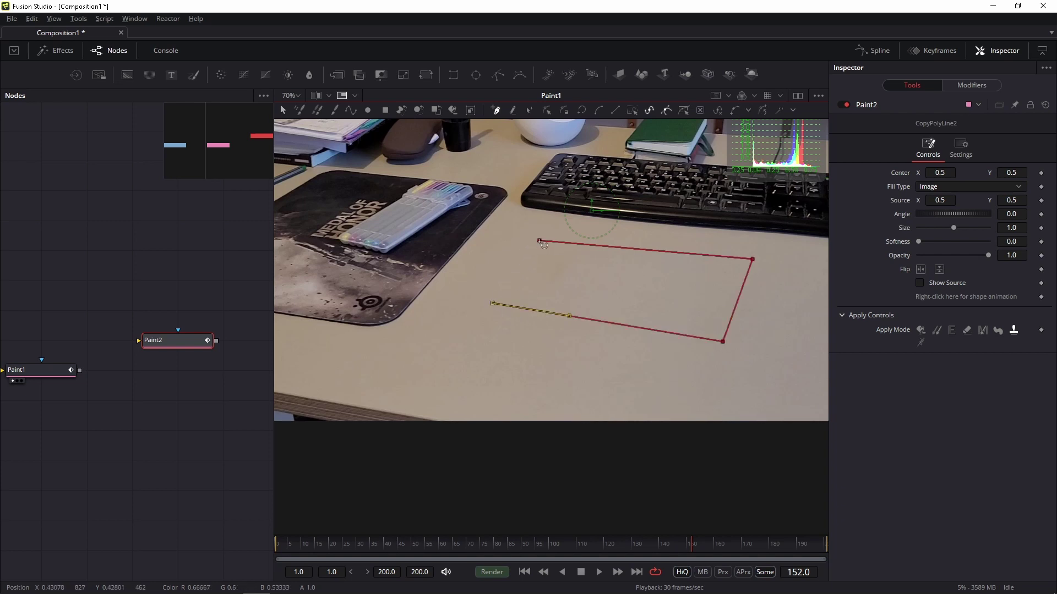
click(540, 241)
drag(491, 302, 490, 308)
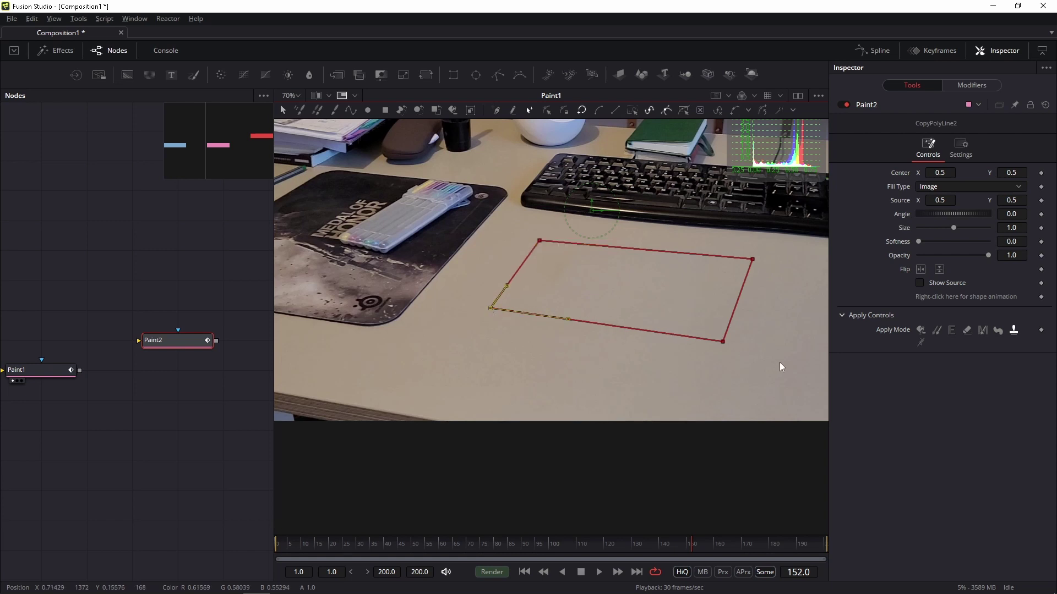
click(722, 342)
key(ctrl+k)
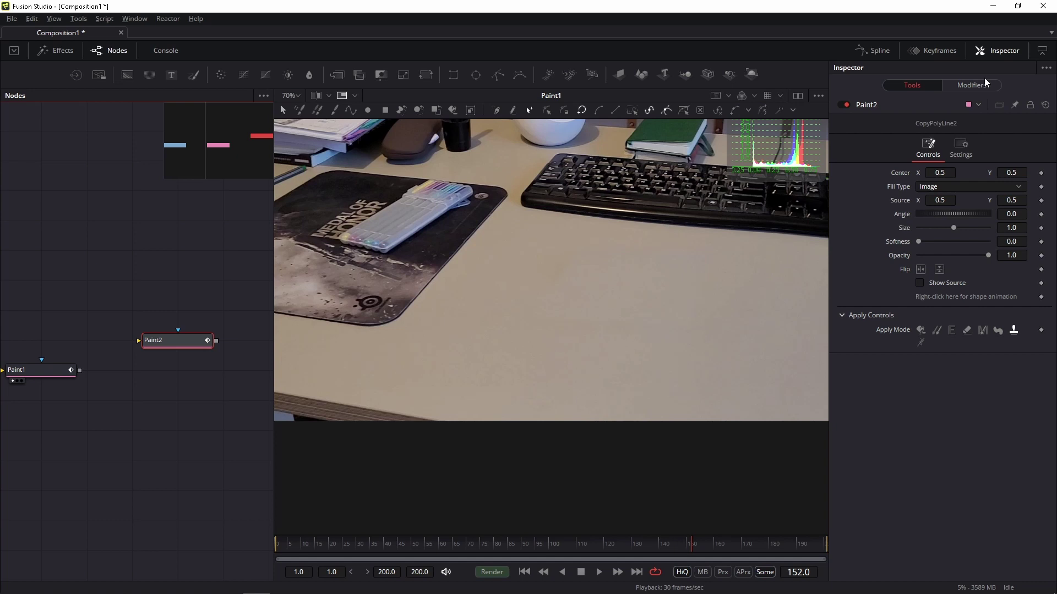
Show the CopyPolyLine2 modifier controls and animate its outline across the timeline to follow the patched desk area
click(971, 85)
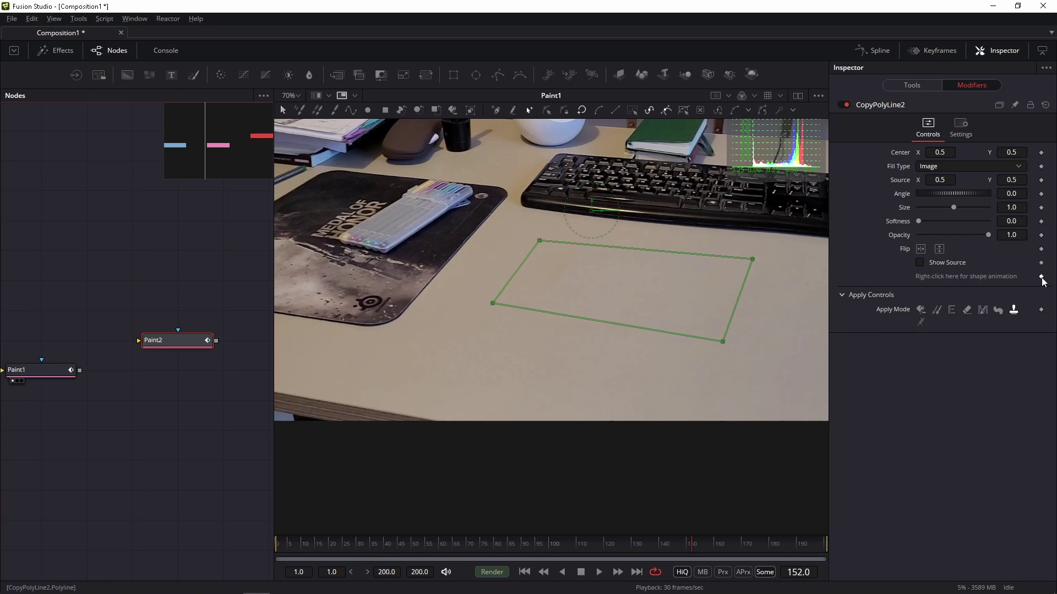
drag(660, 546, 596, 545)
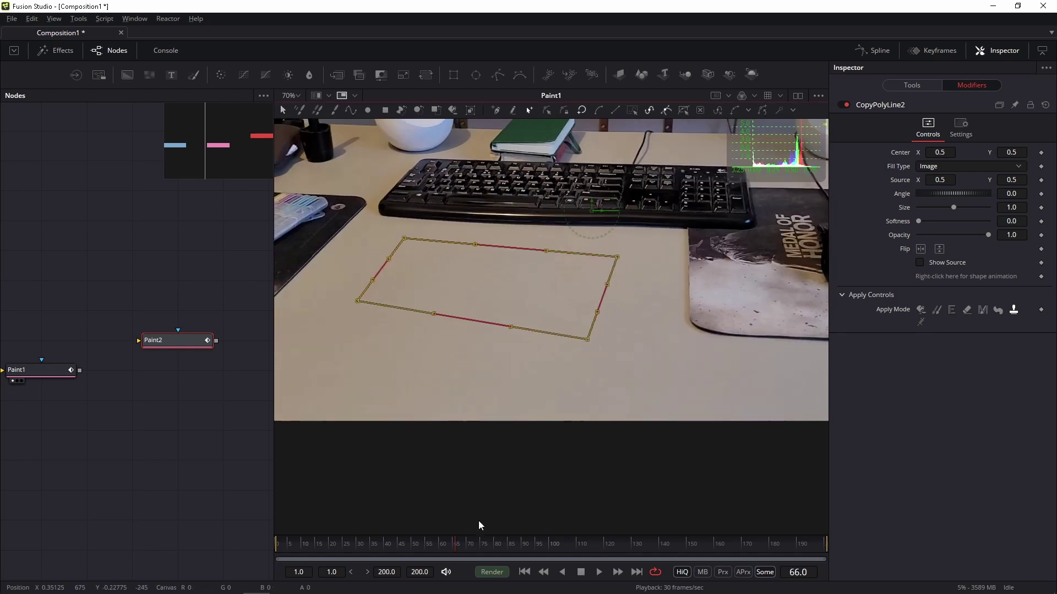
drag(455, 545, 333, 545)
right_click(965, 297)
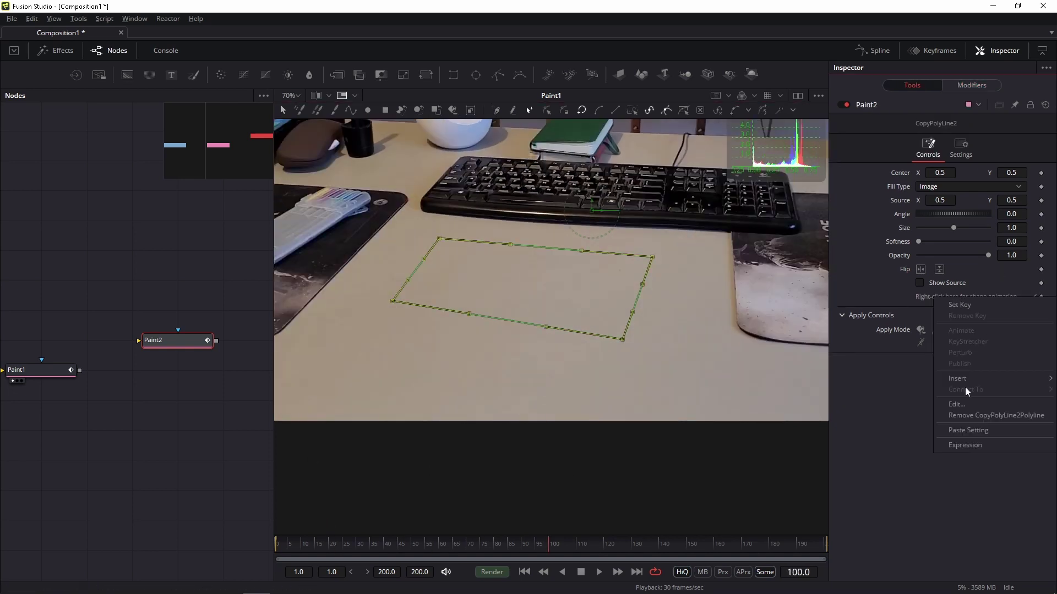
click(919, 444)
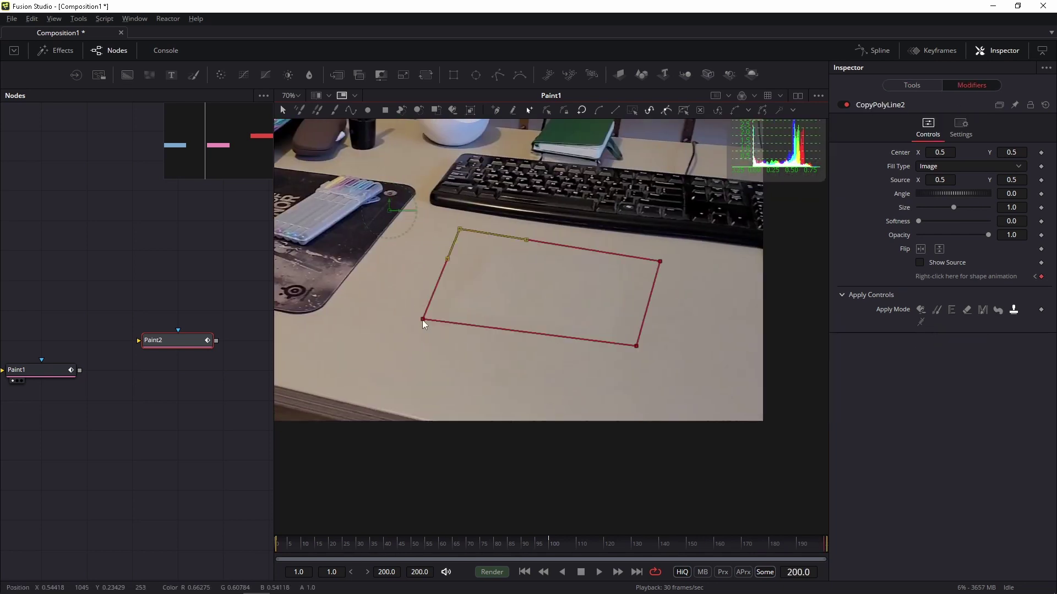
At frame 200, fit the CopyPolyLine2 outline's corners around the patched desk area
drag(422, 320, 408, 315)
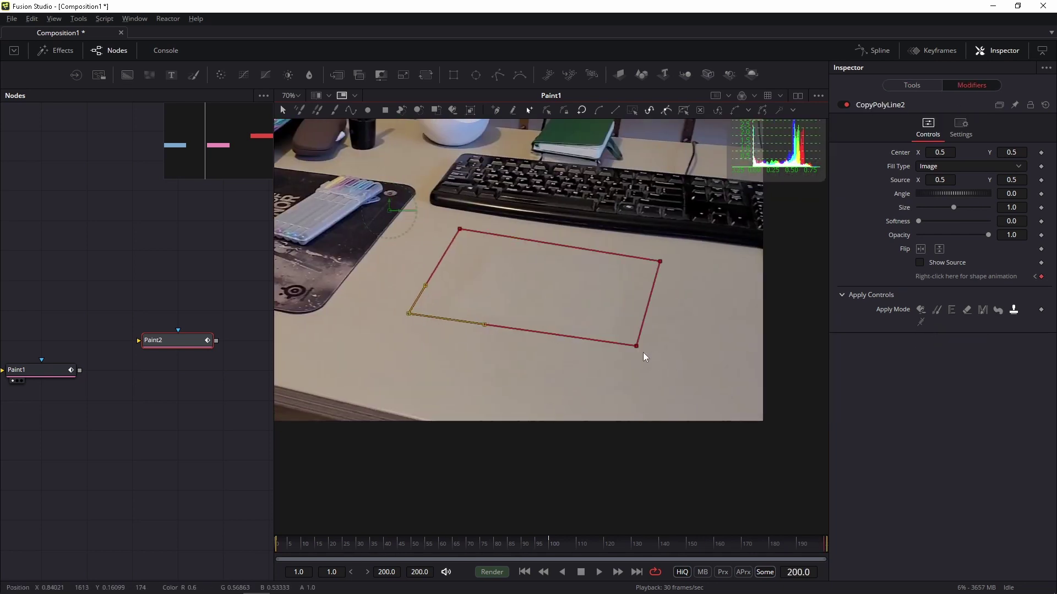
drag(637, 347, 634, 353)
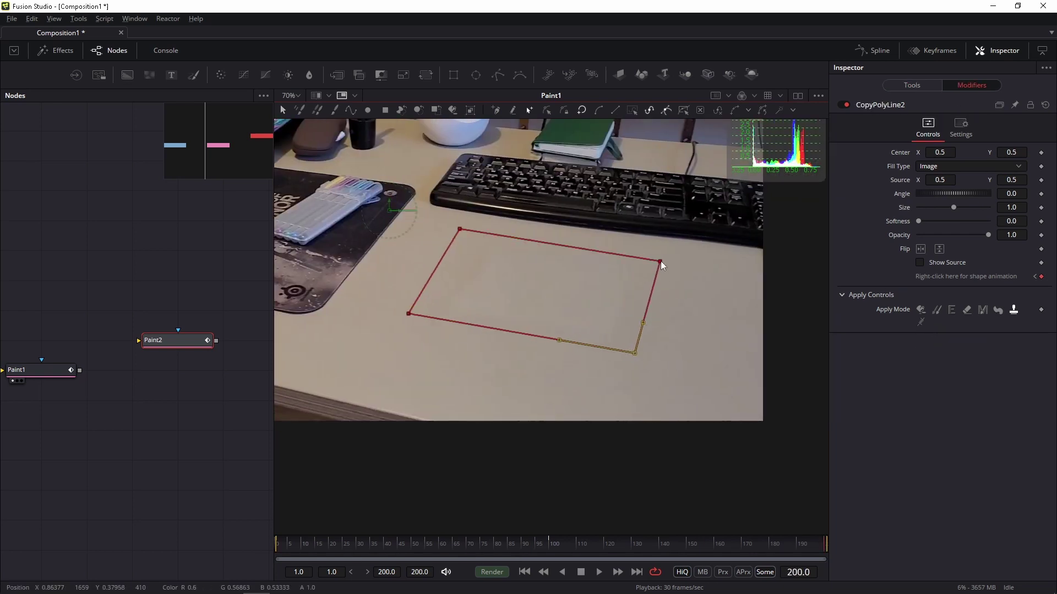
drag(660, 261, 665, 261)
click(408, 317)
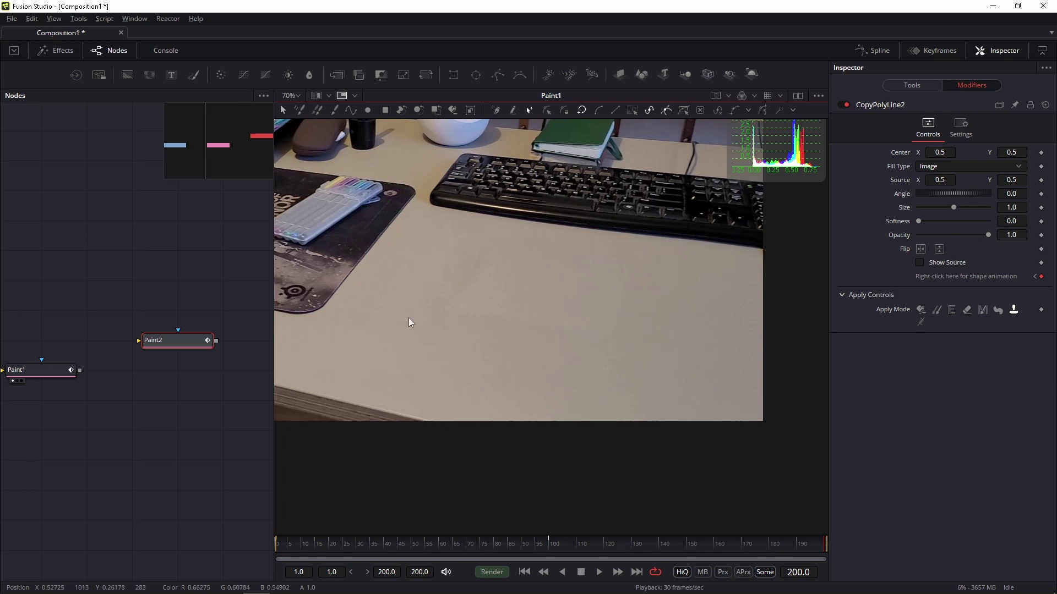
Connect Paint1's output to Paint2 and show Paint2 in the viewer
mouse_move(80, 370)
mouse_down()
mouse_move(164, 345)
mouse_move(166, 375)
mouse_up()
key(1)
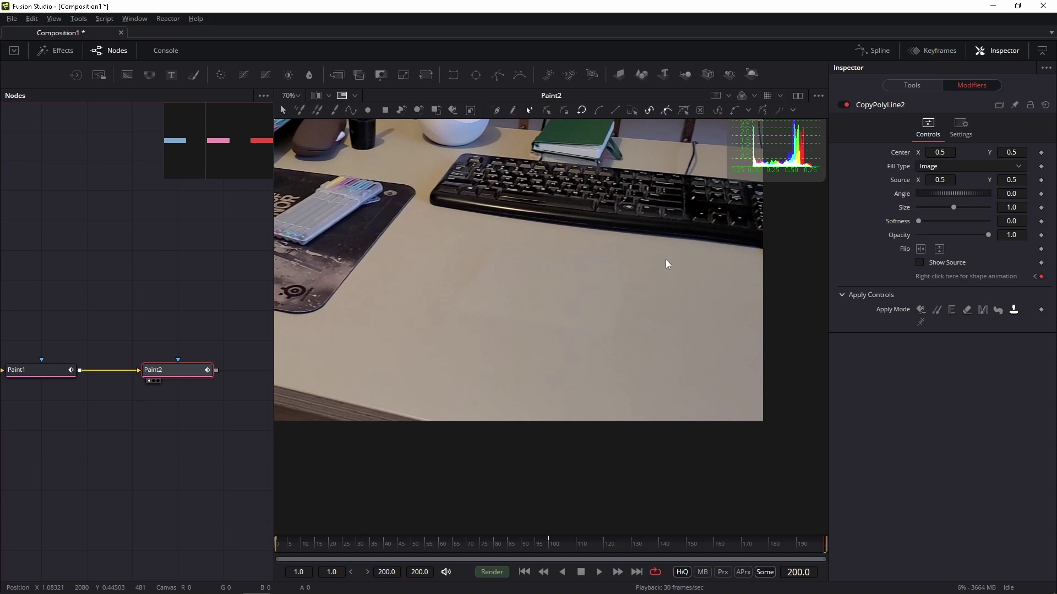
Set the CopyPolyLine2 source Y to 0.312 and raise the outline's lower-right corner to exclude the empty image area
click(881, 108)
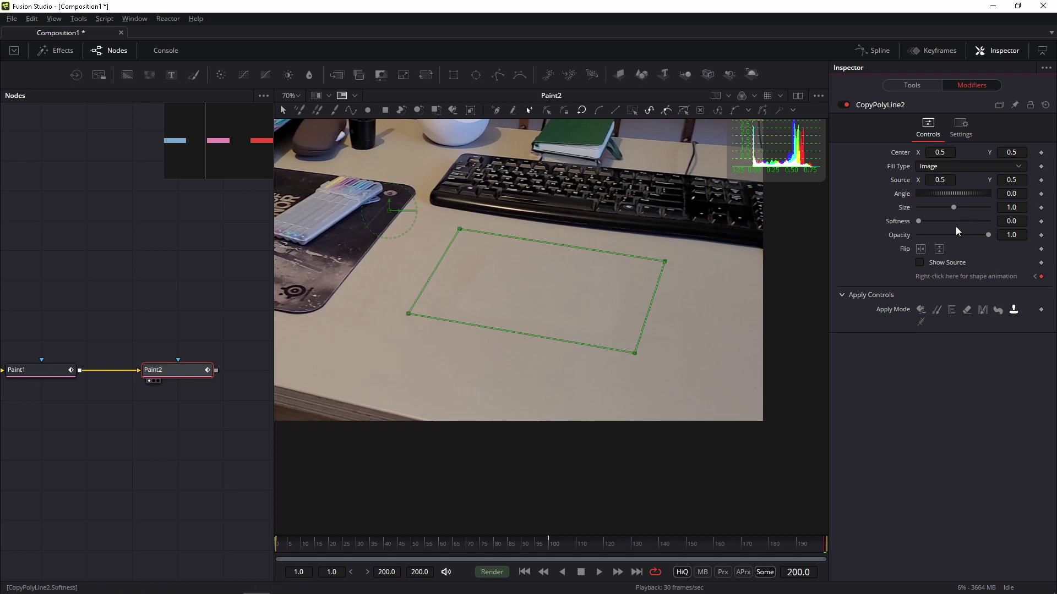
mouse_move(1012, 180)
mouse_down()
mouse_move(968, 180)
mouse_move(1009, 180)
mouse_up()
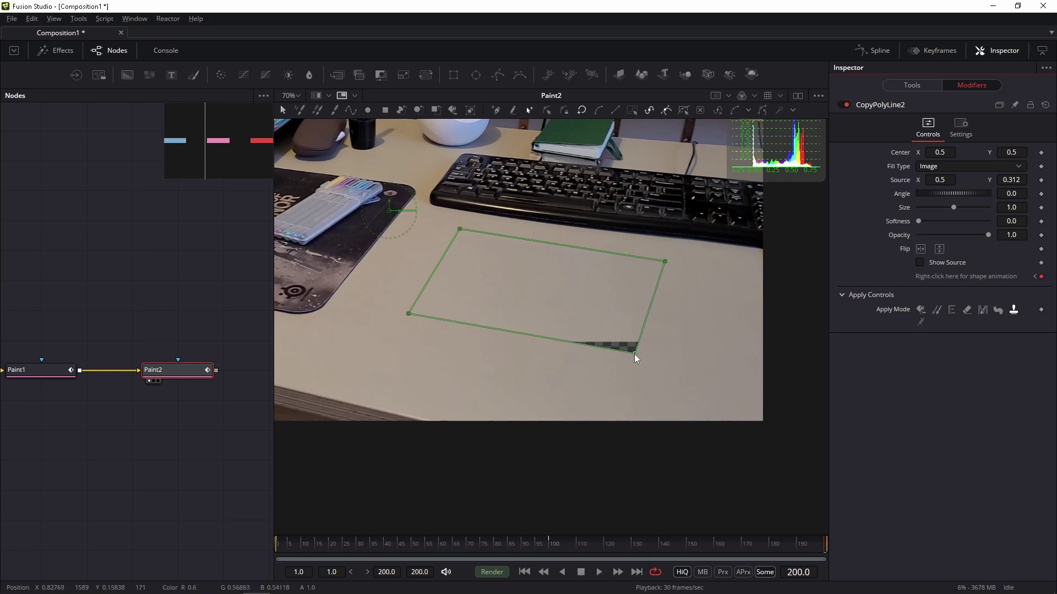
drag(634, 355, 636, 339)
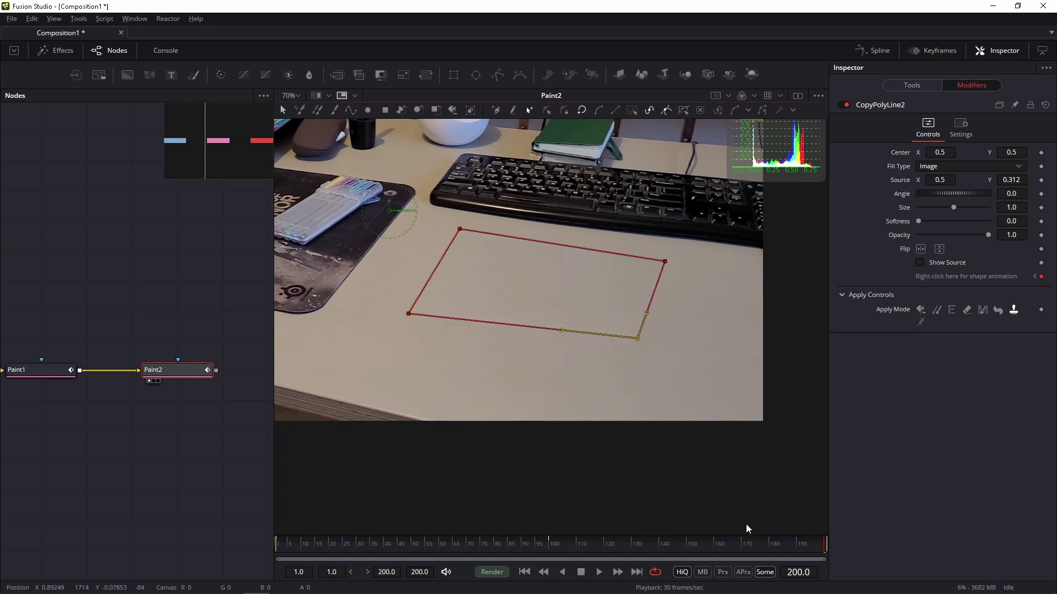
At frame 122, set the CopyPolyLine2 softness to 0.0142 and its opacity to 0.614
drag(741, 548, 609, 544)
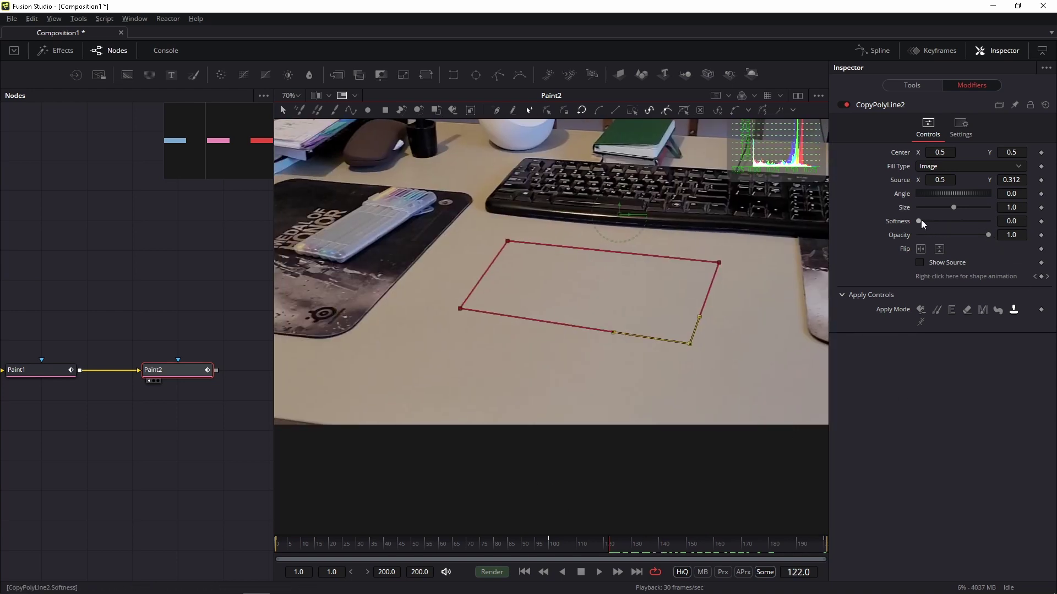
mouse_move(919, 220)
mouse_down()
mouse_move(939, 221)
mouse_move(926, 223)
mouse_up()
drag(987, 235, 962, 235)
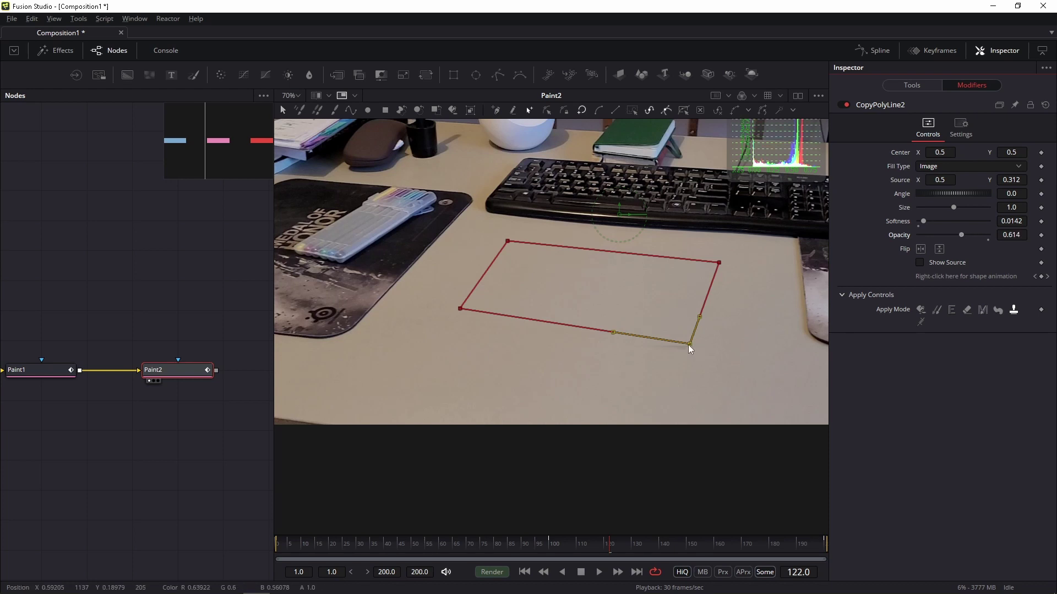
Raise the outline's lower-right corner slightly at frame 120 and again at frame 100
click(605, 555)
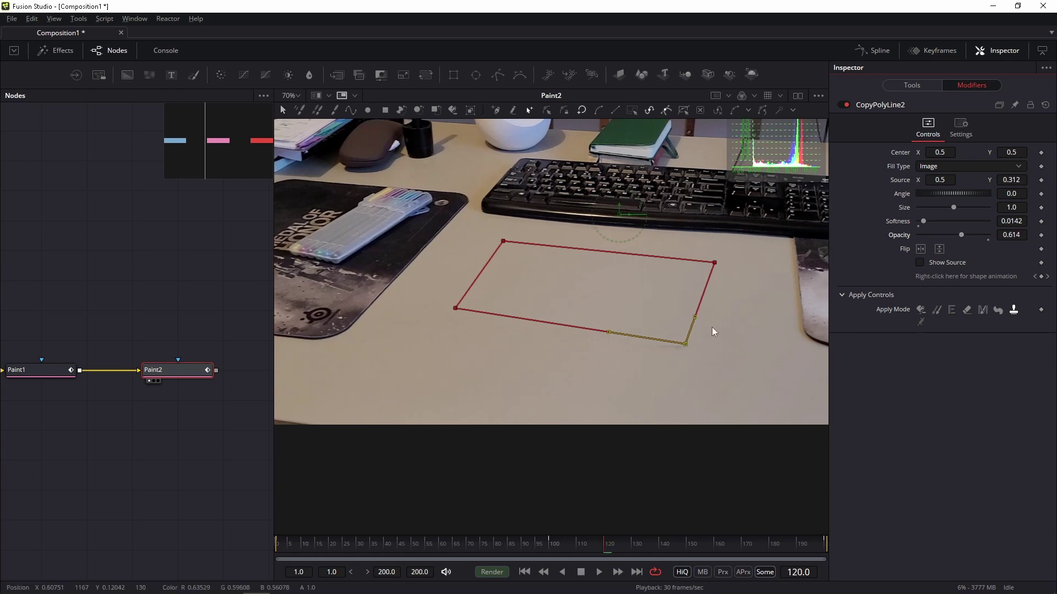
drag(685, 344, 685, 333)
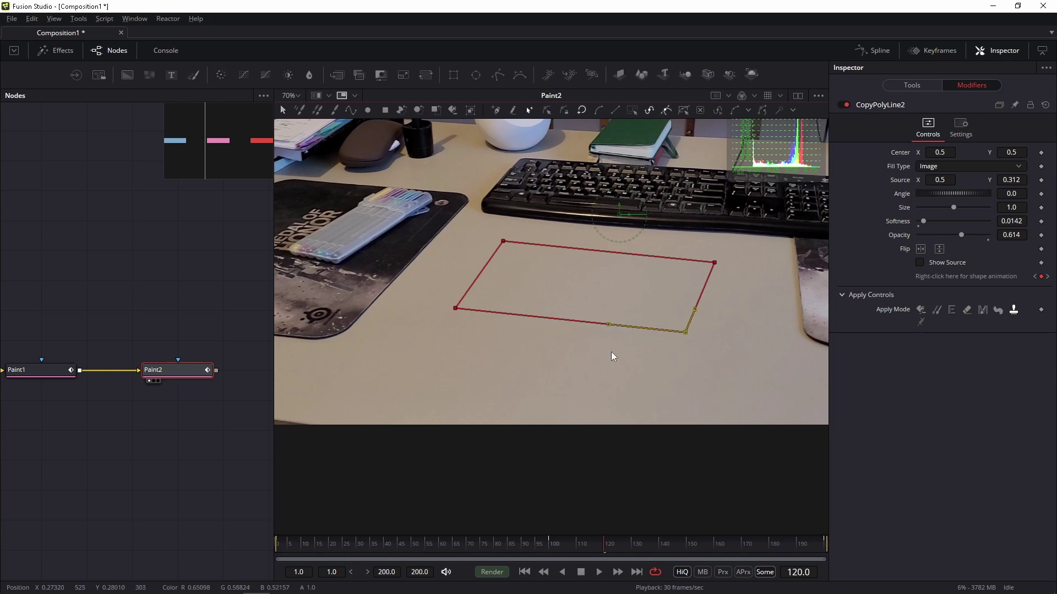
click(556, 547)
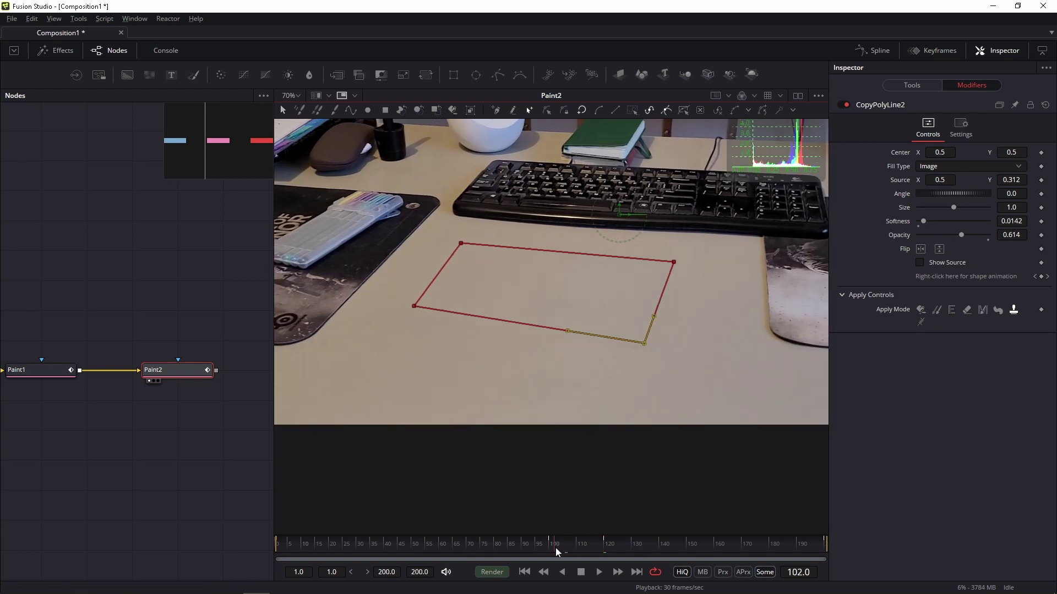
drag(556, 547, 549, 548)
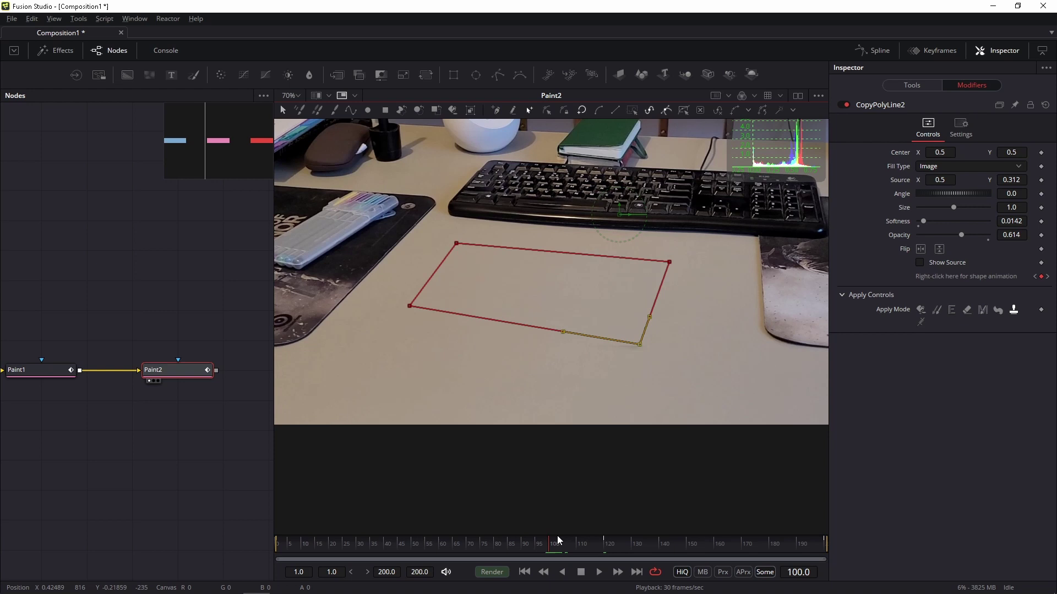
drag(638, 344, 640, 338)
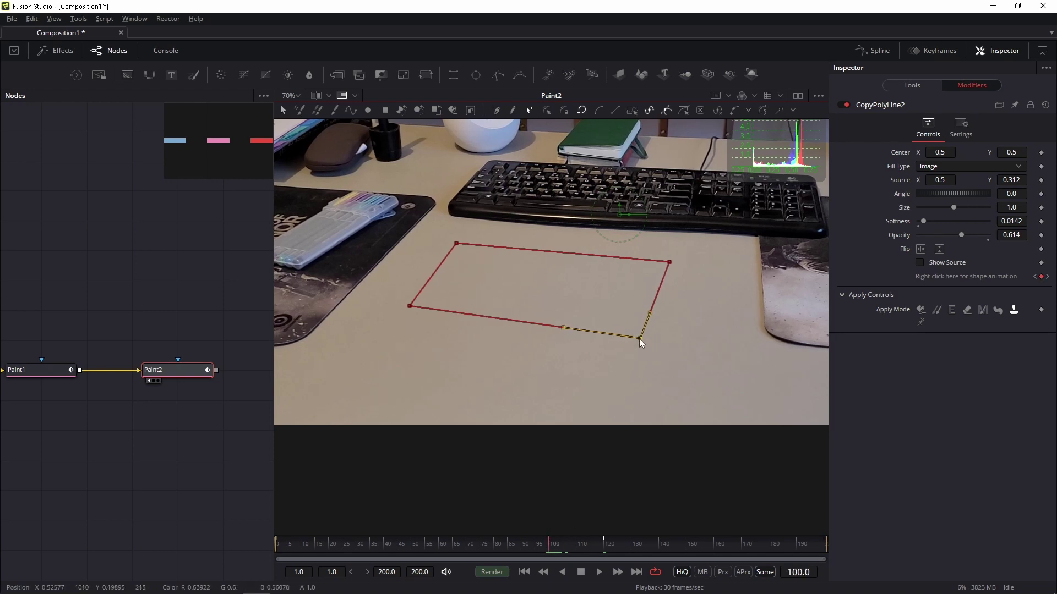
At frame 1, raise the CopyPolyLine2 outline's lower-right corner to remove the dark smudge, and deselect the Paint2 node
mouse_move(560, 546)
mouse_down()
mouse_move(349, 537)
mouse_move(35, 500)
mouse_up()
click(77, 480)
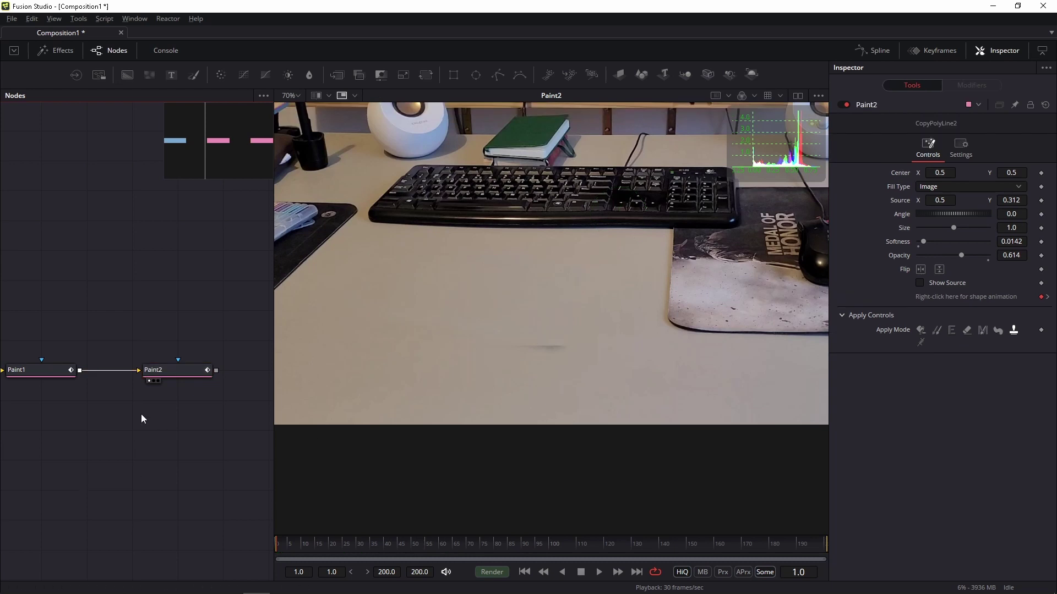
click(182, 370)
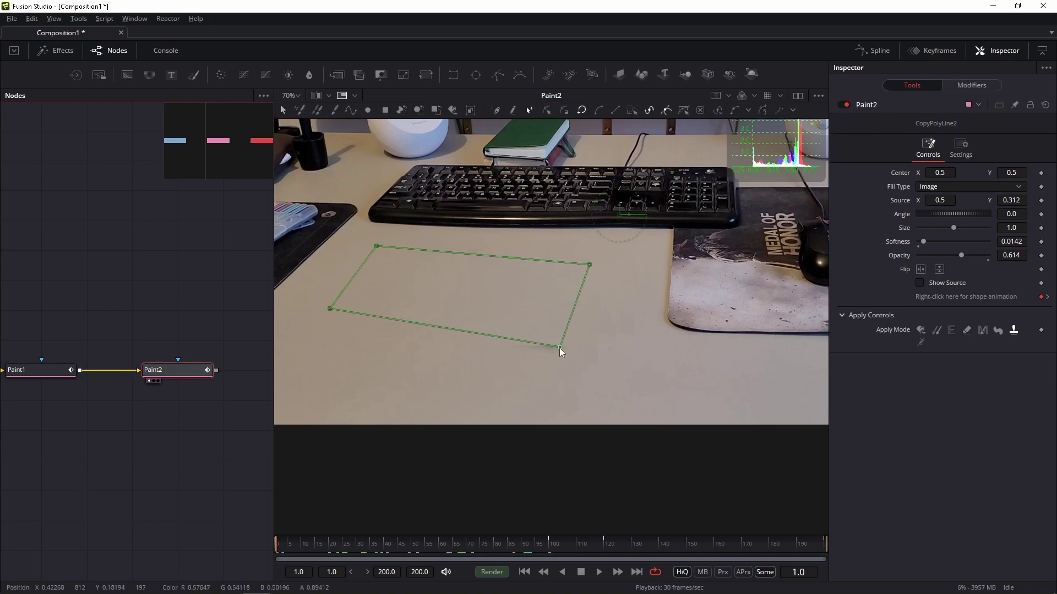
click(563, 335)
click(143, 482)
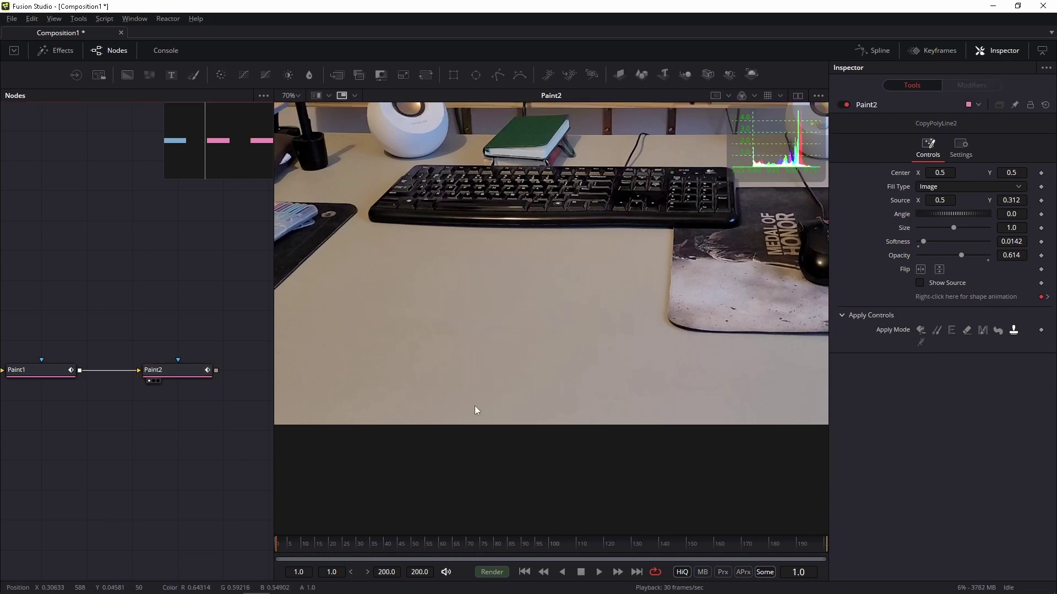
Play the clip to check the combined patches in motion, stop at frame 159 and inspect the whole desk
key(space)
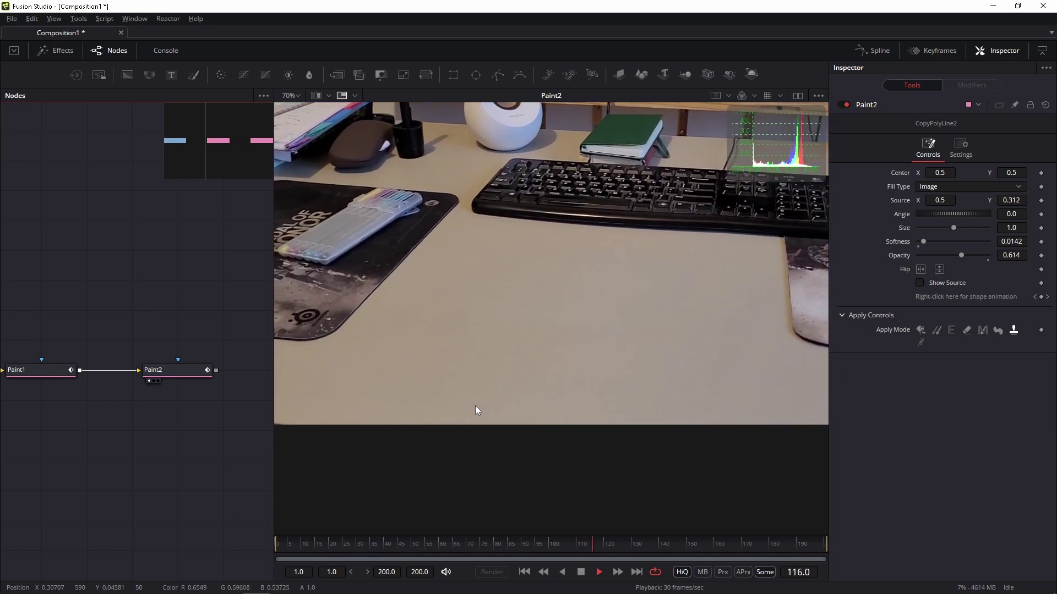
key(space)
scroll(612, 358, down, 1)
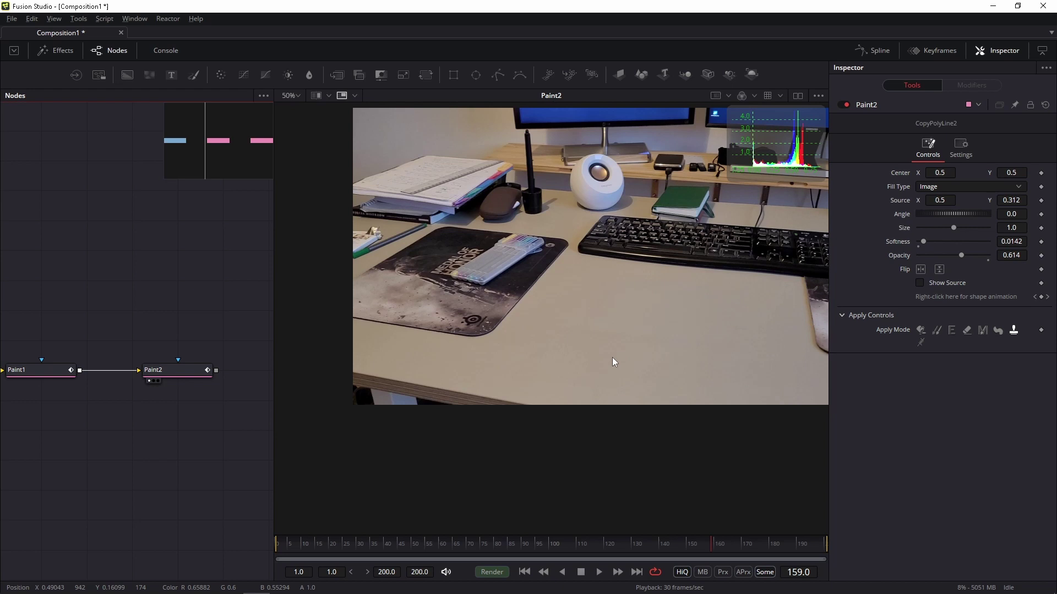
drag(612, 358, 643, 381)
Select the Paint1 node and widen the node area to fit both Paint nodes
drag(66, 361, 131, 365)
scroll(132, 366, left, 2)
click(156, 358)
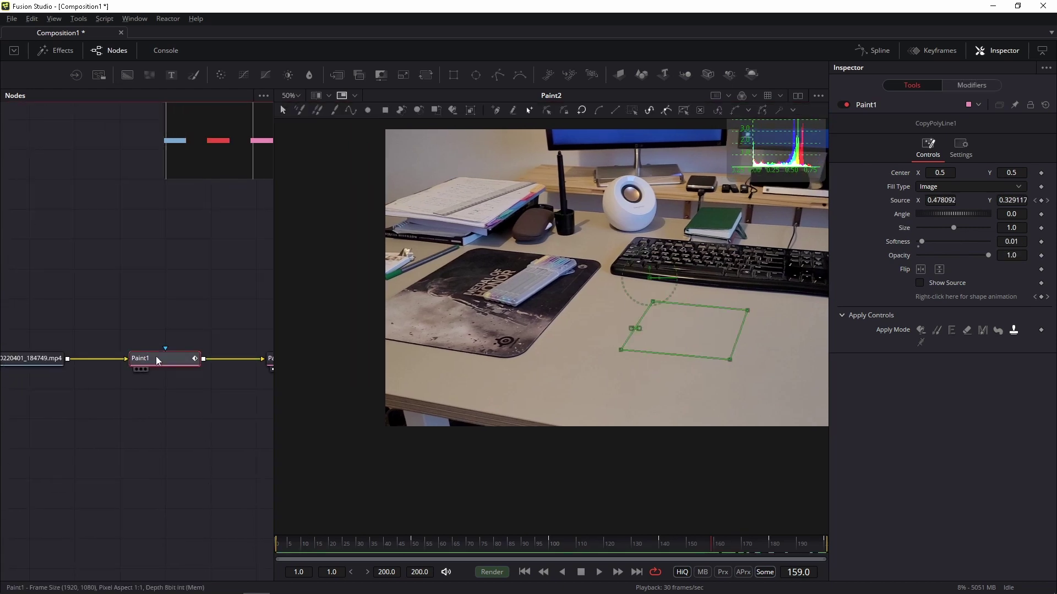
drag(274, 290, 355, 290)
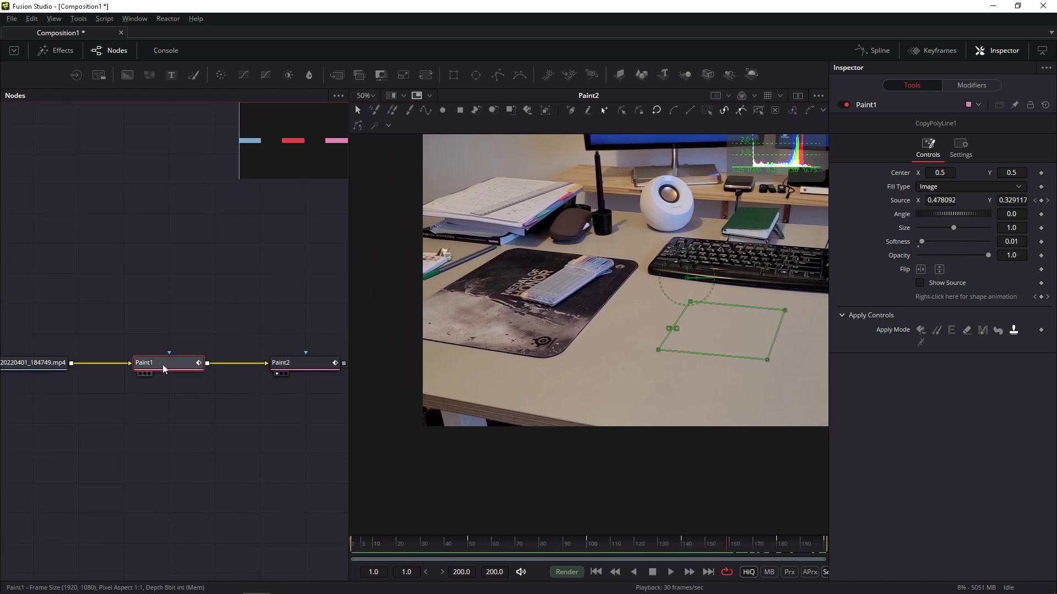
Rename the Paint1 node to _REMOVE_LIGHT_SWITCH_
key(F2)
key(BackSpace)
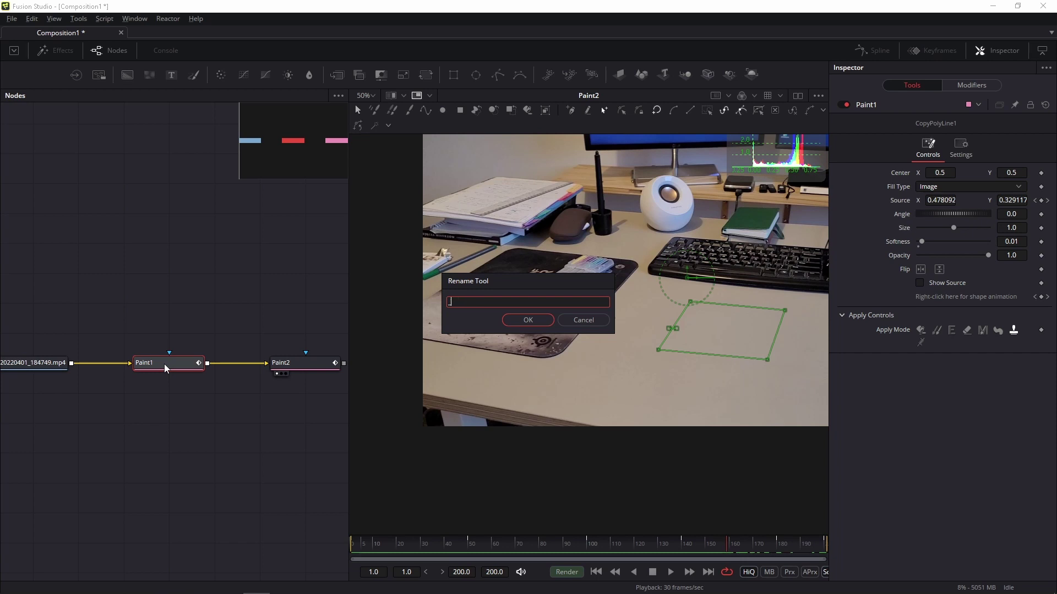
text(_REMOVE_LIGHT_SWITCH_)
click(542, 320)
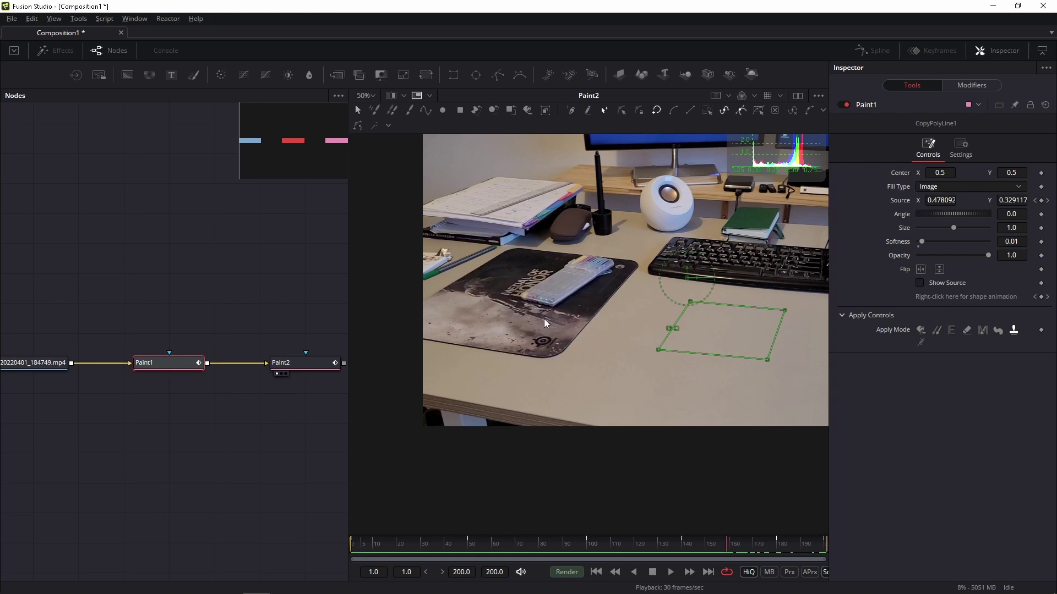
Rename the Paint2 node to REMOVE_DIFFERENCE_LIGHTS_ and deselect it
click(281, 363)
key(F2)
text(REMOVE_)
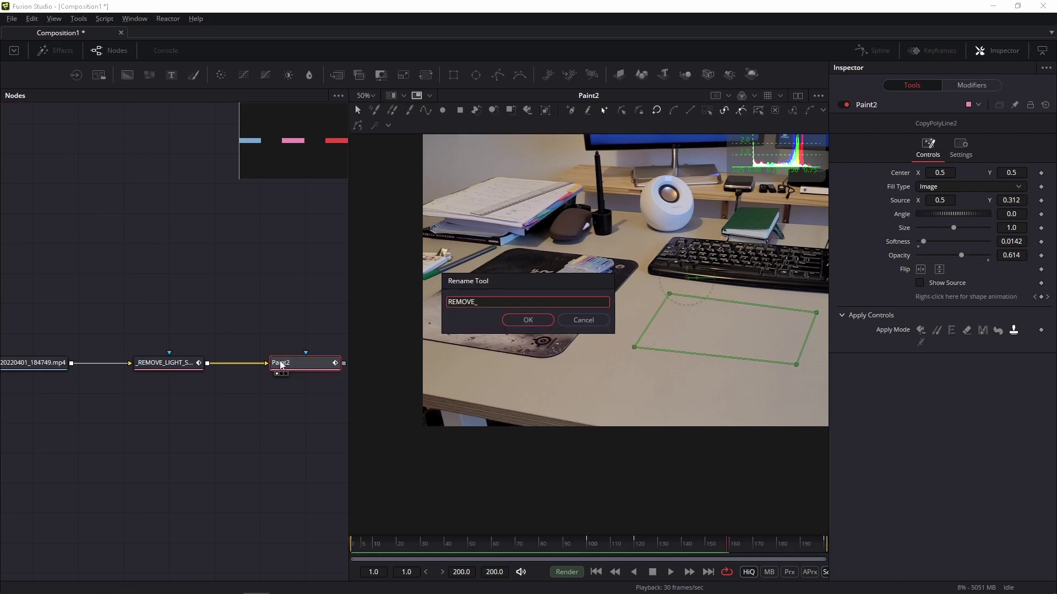
text(DIFFERENCE_LIGHTS_)
click(528, 322)
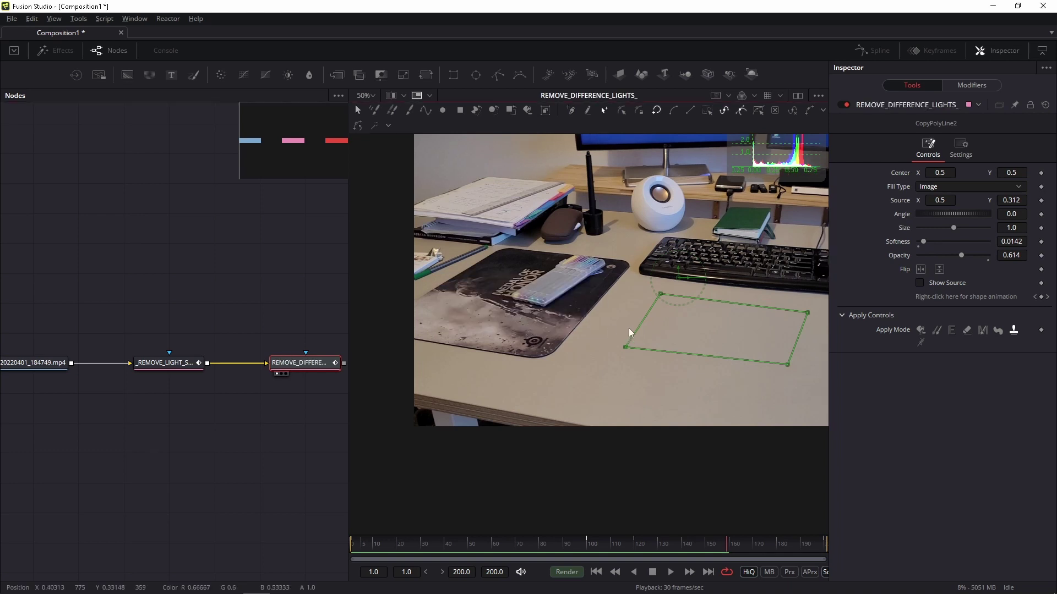
click(229, 382)
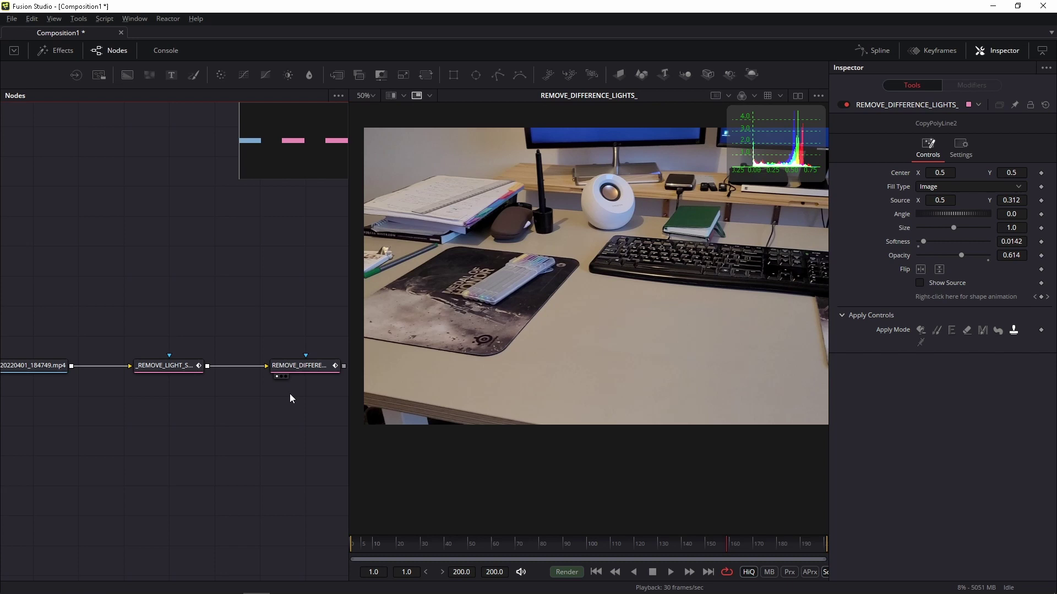
Widen the viewer to show the whole frame, play the final clip to check the removal, and stop at frame 129
drag(461, 357, 450, 379)
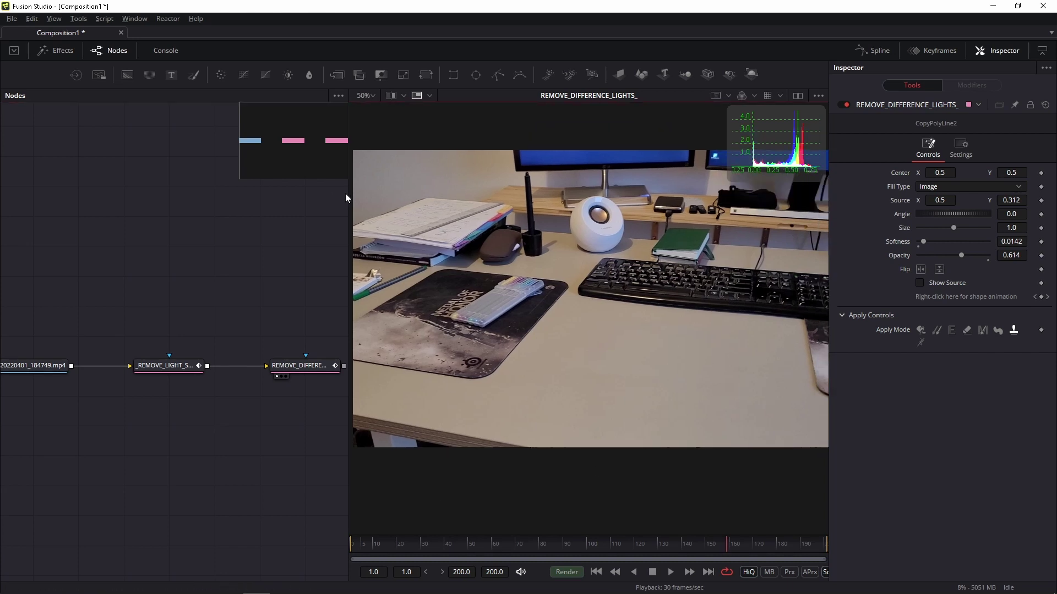
drag(345, 193, 253, 198)
key(space)
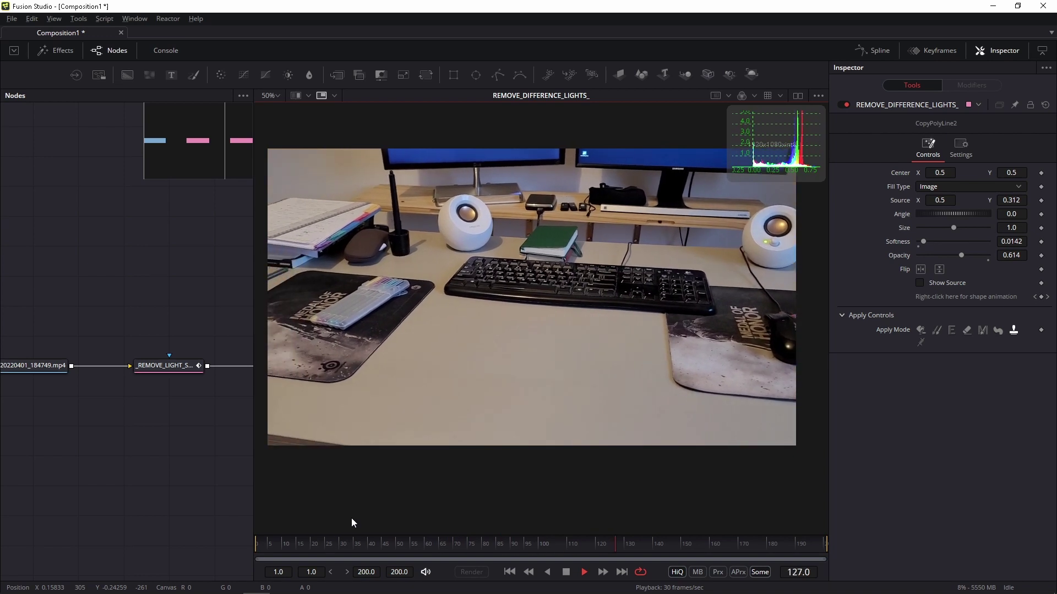
key(space)
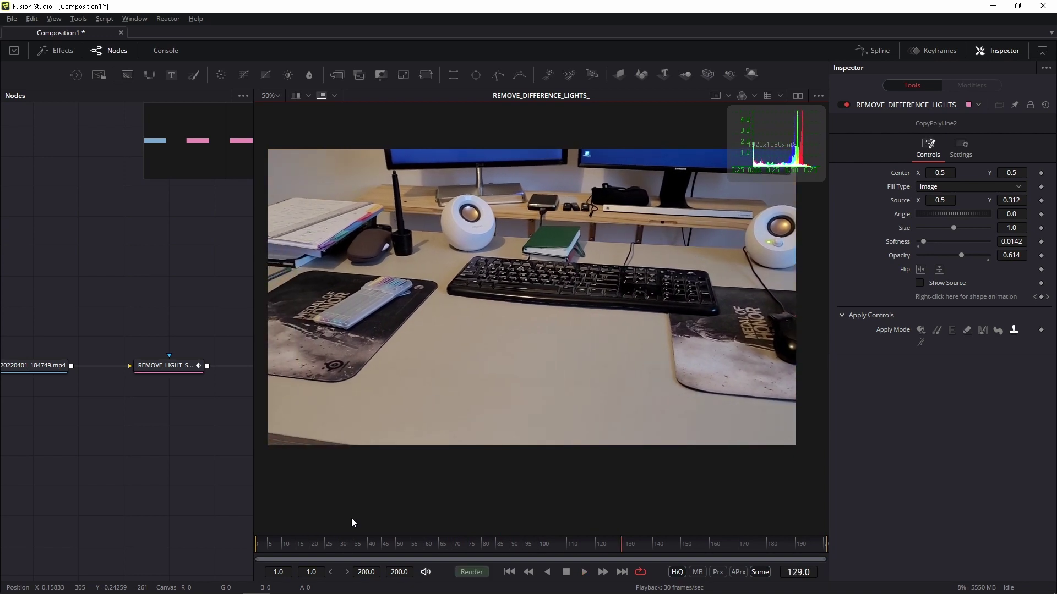